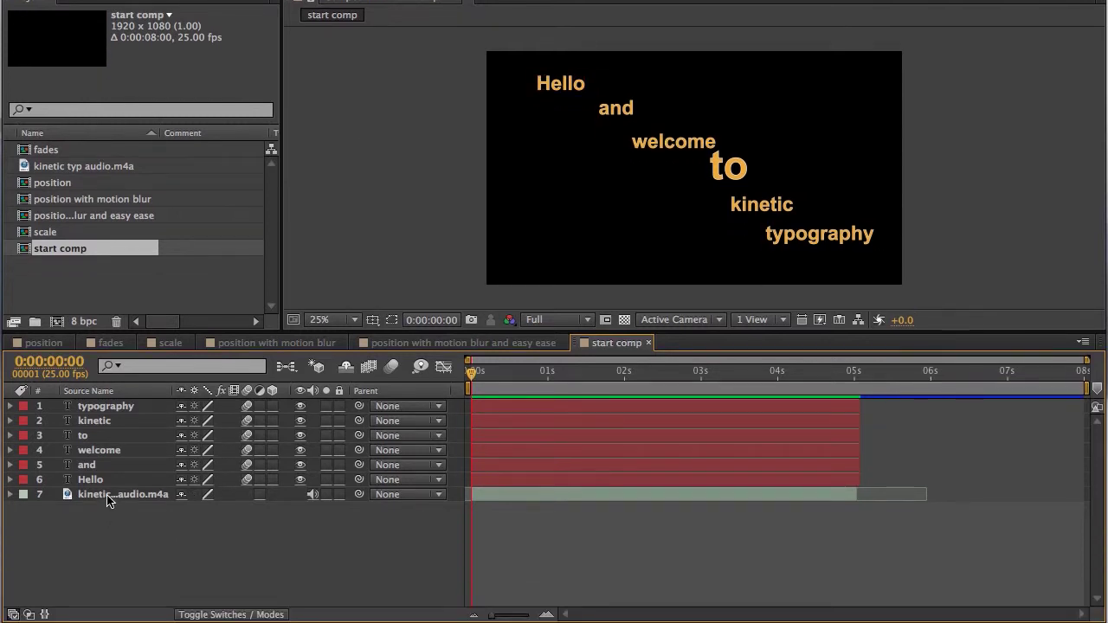
- Reveal the audio waveform of the kinetic typ audio layer
{"action": "left_click", "coordinate": [108, 569]}
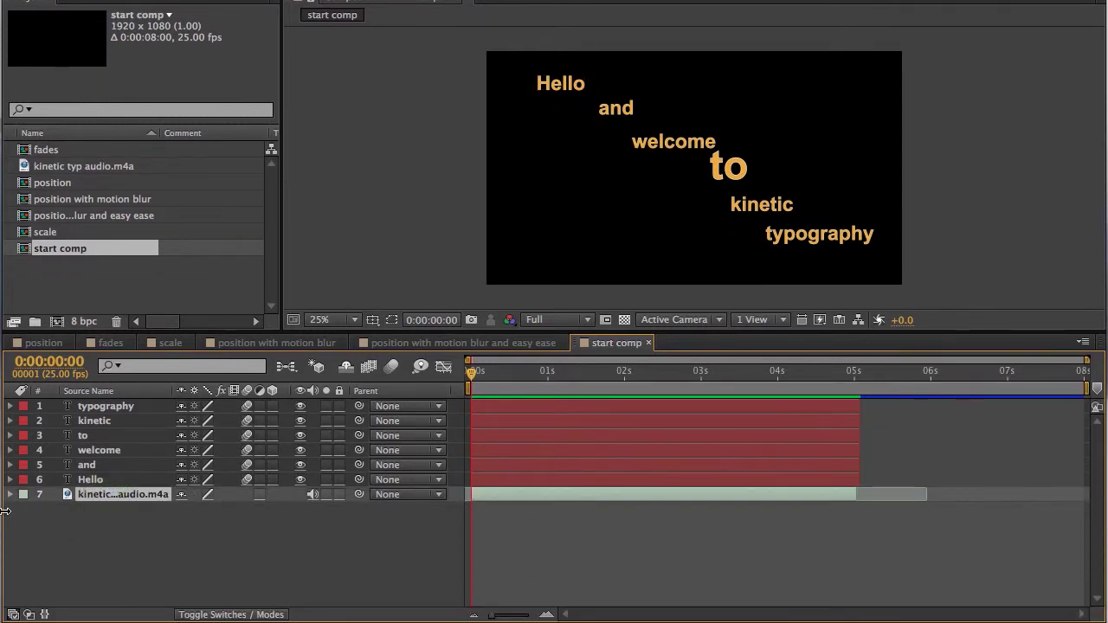
{"action": "left_click", "coordinate": [10, 495]}
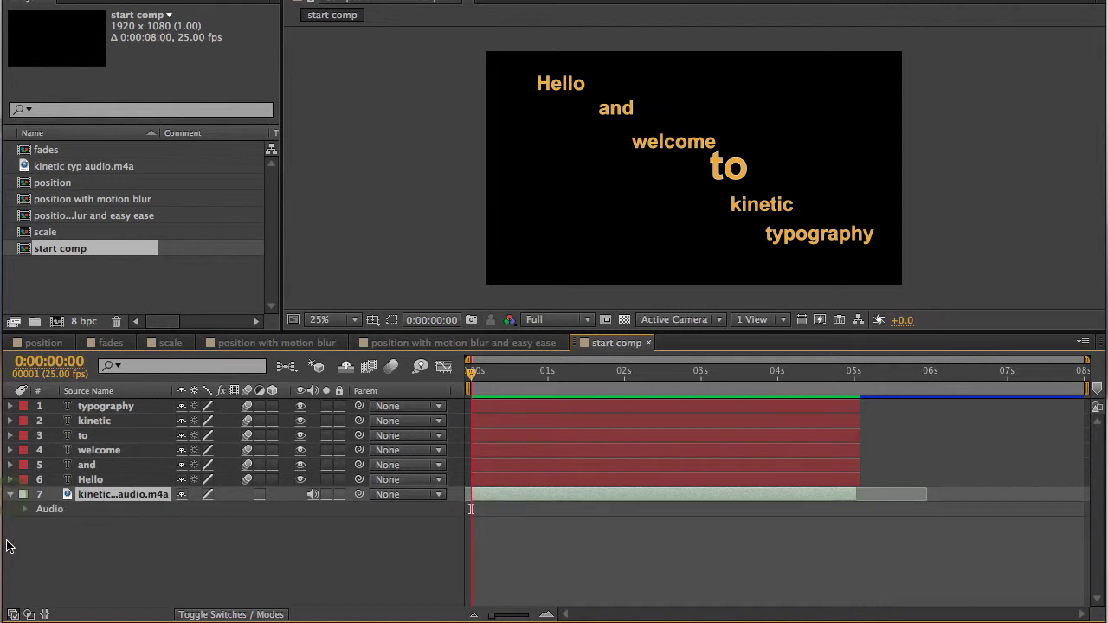
{"action": "left_click", "coordinate": [26, 510]}
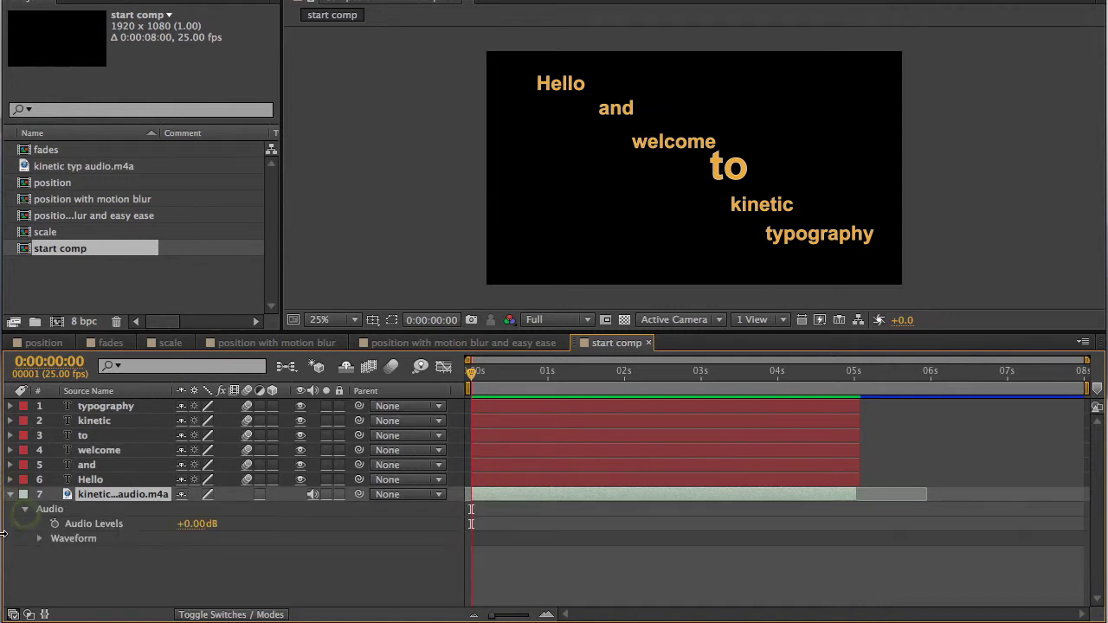
{"action": "left_click", "coordinate": [40, 539]}
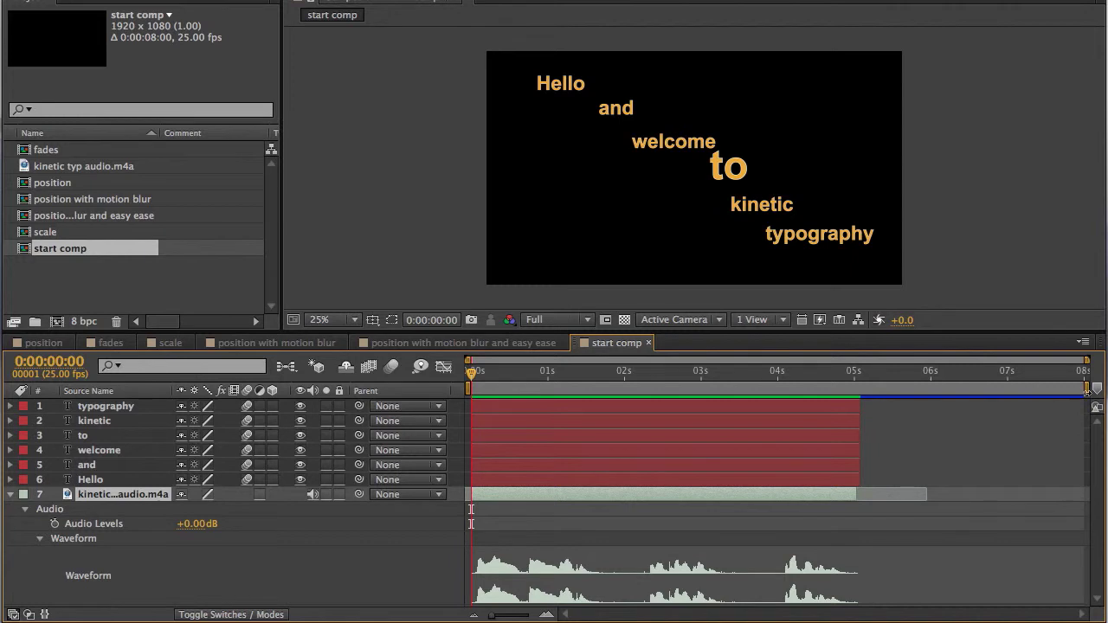
- Shorten the work area to end just past the text layers and preview the composition with its audio
{"action": "left_click_drag", "start_coordinate": [1087, 388], "coordinate": [877, 399]}
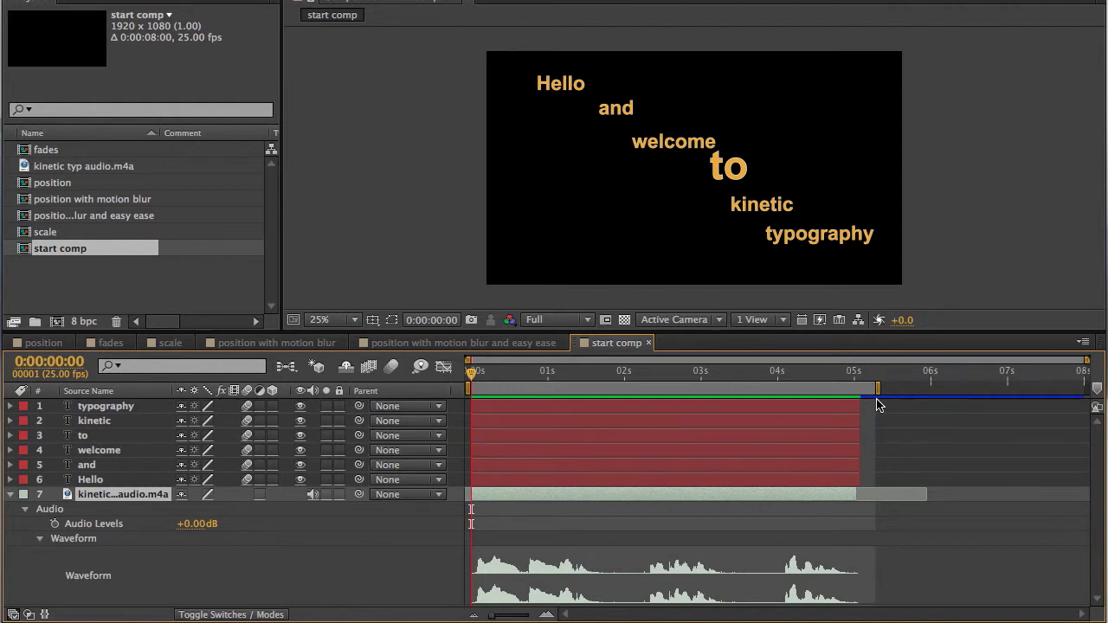
{"action": "key", "text": "ctrl+0"}
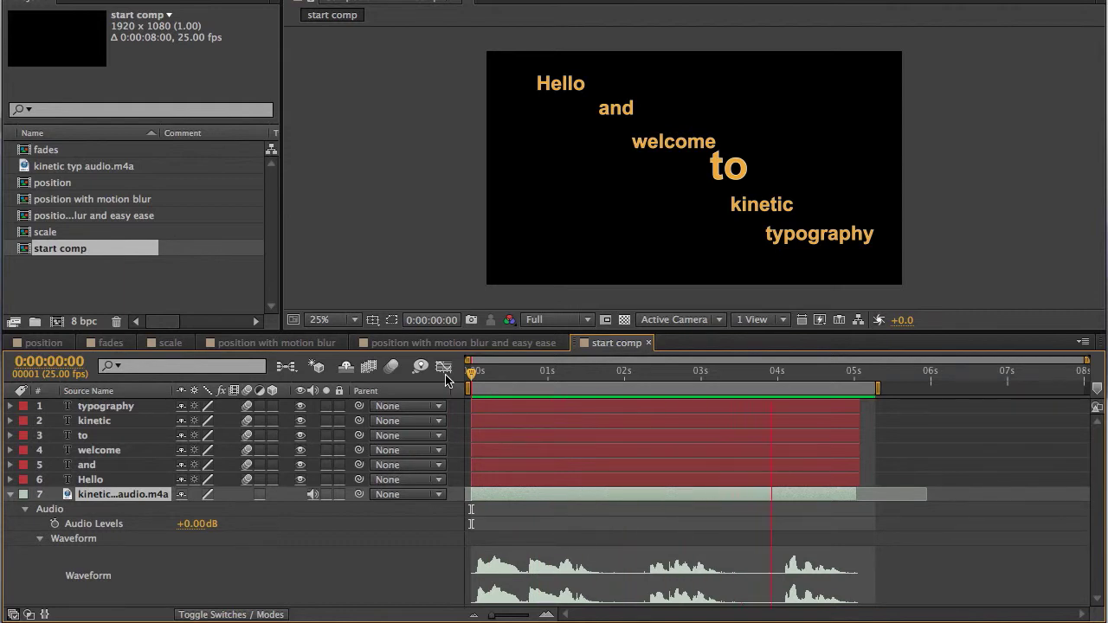
{"action": "key", "text": "space"}
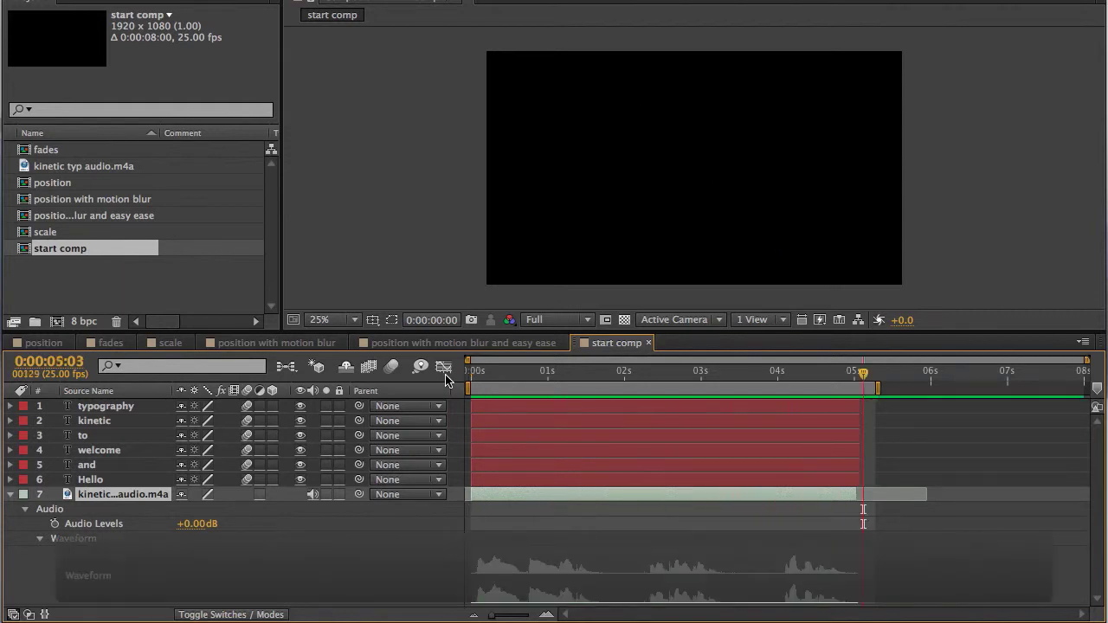
{"action": "mouse_move", "coordinate": [480, 378]}
{"action": "left_mouse_down"}
{"action": "mouse_move", "coordinate": [581, 399]}
{"action": "mouse_move", "coordinate": [819, 412]}
{"action": "mouse_move", "coordinate": [712, 413]}
{"action": "mouse_move", "coordinate": [463, 378]}
{"action": "left_mouse_up"}
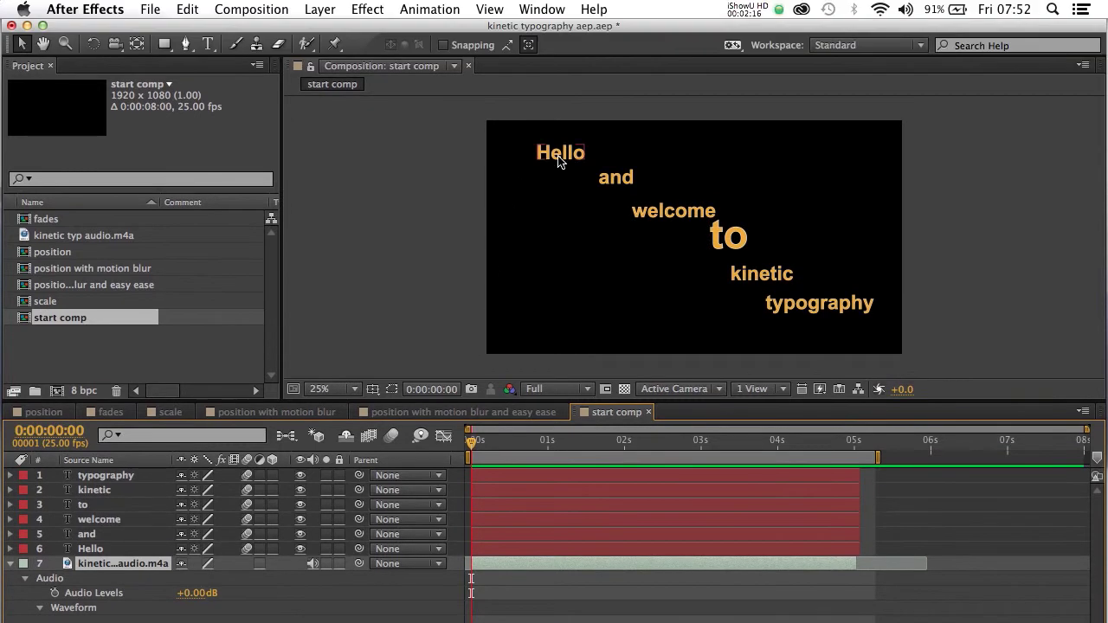
{"action": "left_click", "coordinate": [556, 84]}
{"action": "left_click", "coordinate": [619, 108]}
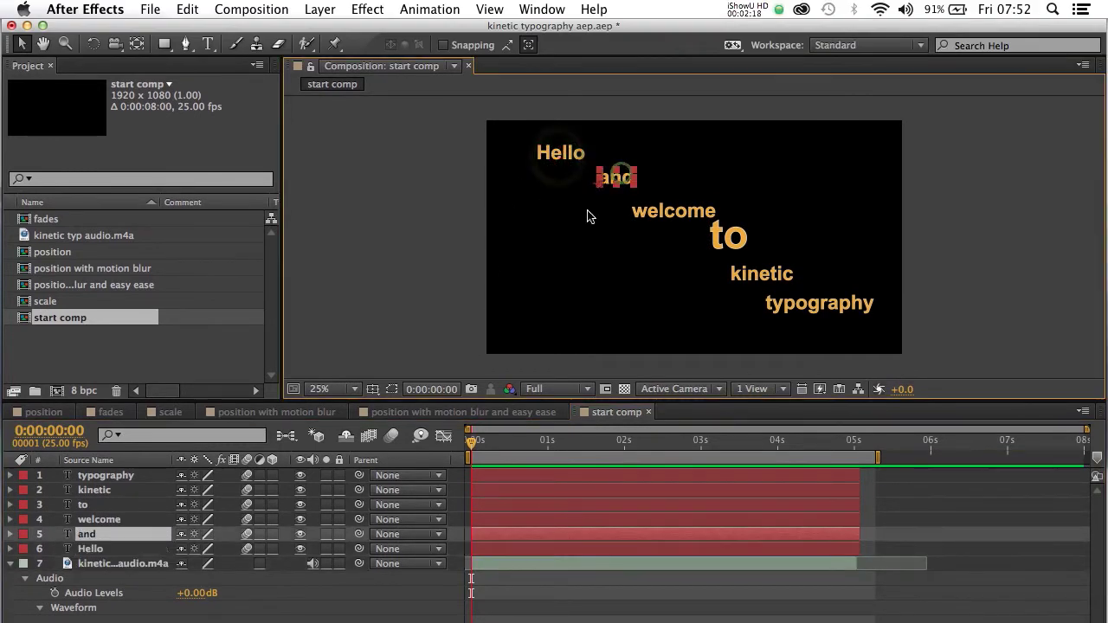
{"action": "left_click", "coordinate": [667, 209]}
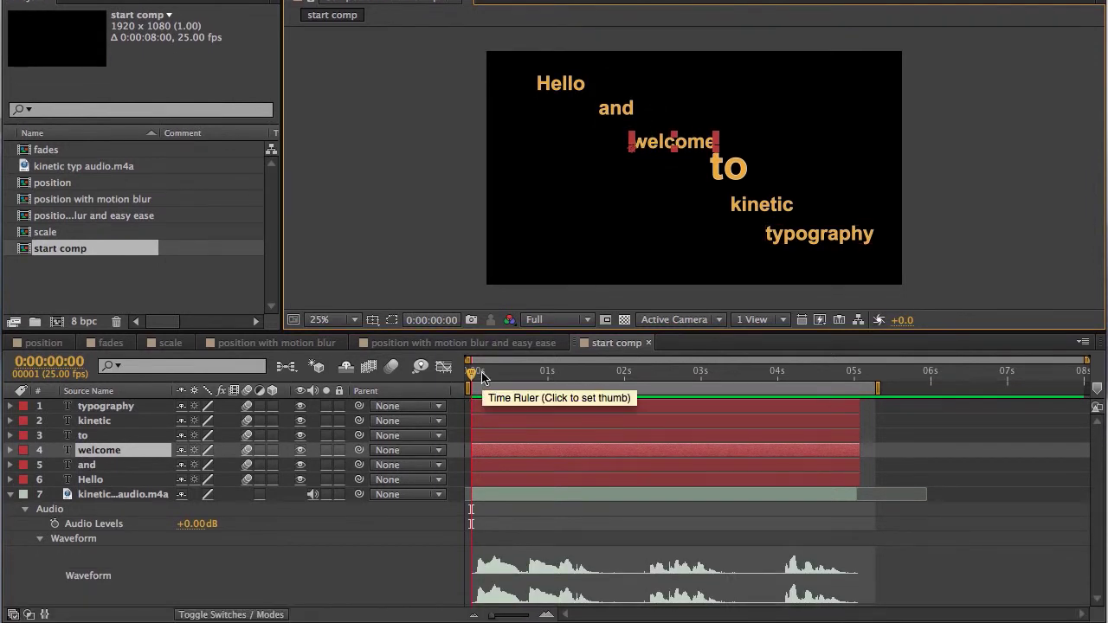
{"action": "mouse_move", "coordinate": [482, 378]}
{"action": "left_mouse_down"}
{"action": "mouse_move", "coordinate": [608, 382]}
{"action": "mouse_move", "coordinate": [466, 387]}
{"action": "left_mouse_up"}
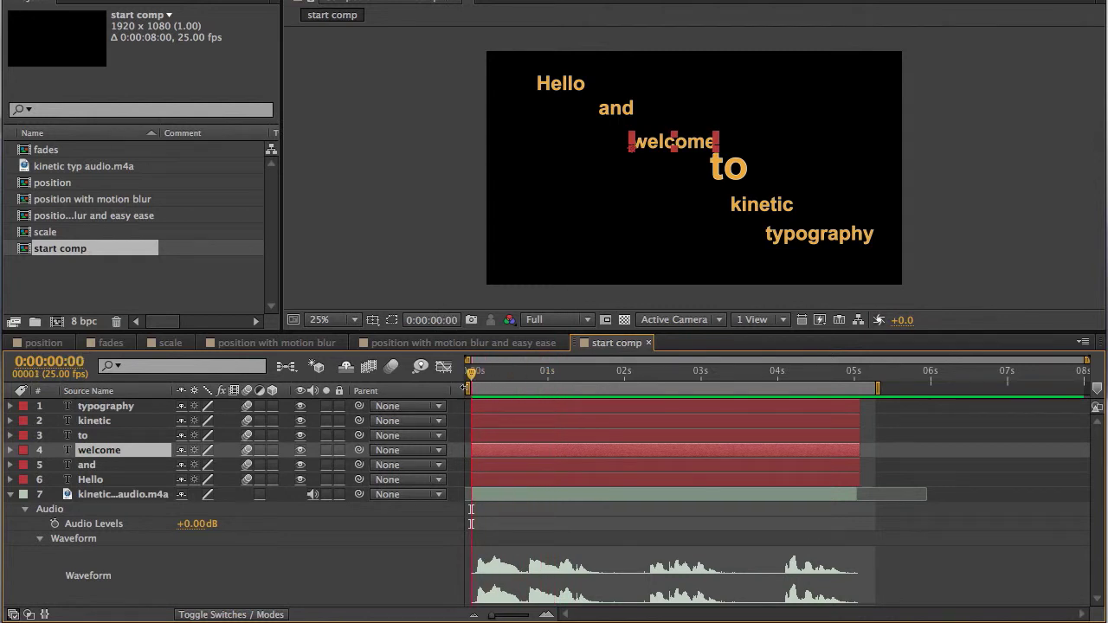
- Add a Position keyframe to the Hello layer at 0:00:00:16, holding it at its final place in the frame
{"action": "left_click", "coordinate": [89, 482]}
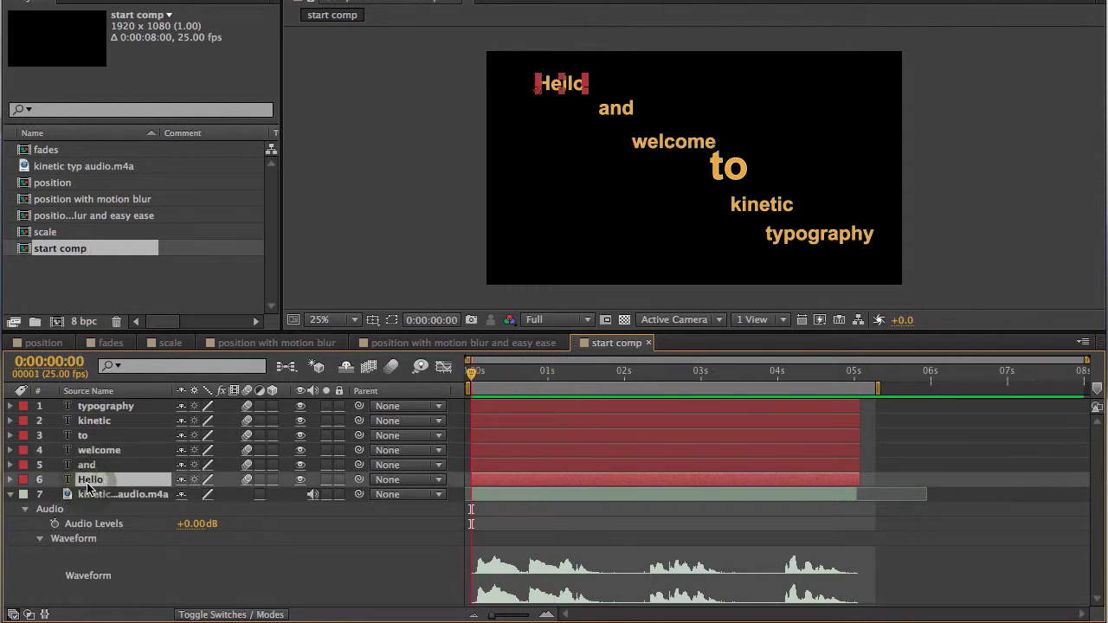
{"action": "key", "text": "p"}
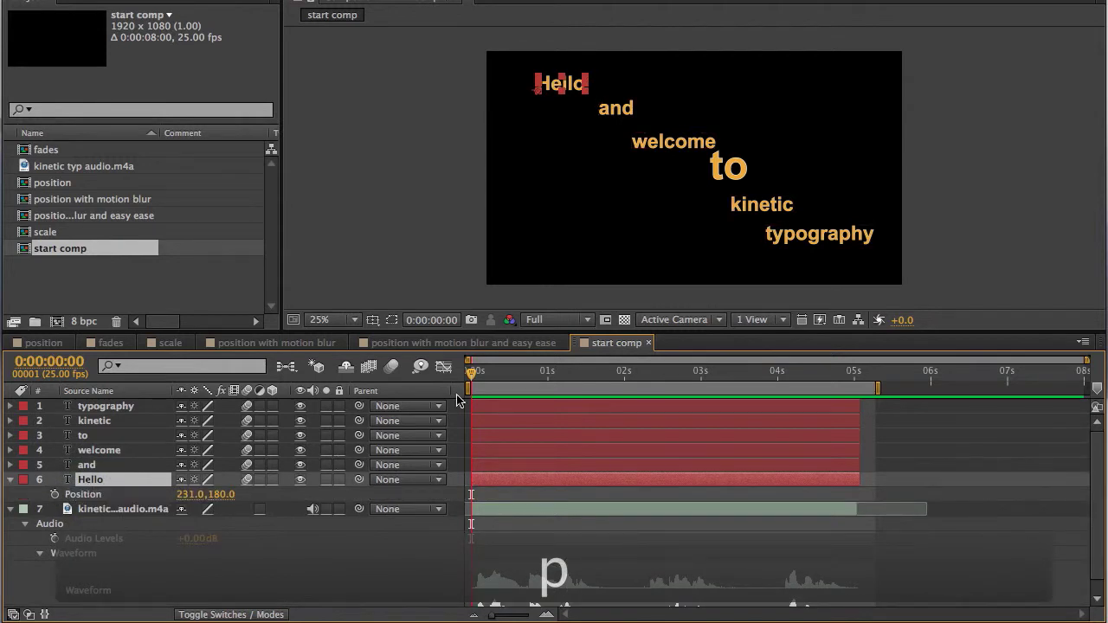
{"action": "left_click_drag", "start_coordinate": [471, 379], "coordinate": [521, 397]}
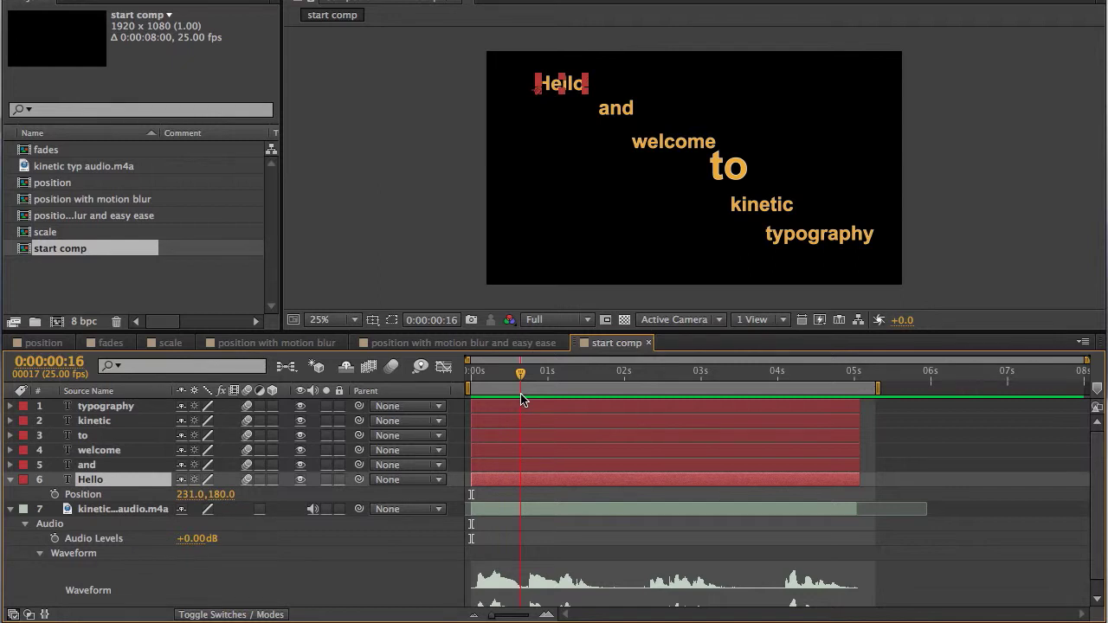
{"action": "mouse_move", "coordinate": [522, 398]}
{"action": "left_mouse_down"}
{"action": "mouse_move", "coordinate": [480, 398]}
{"action": "mouse_move", "coordinate": [522, 404]}
{"action": "left_mouse_up"}
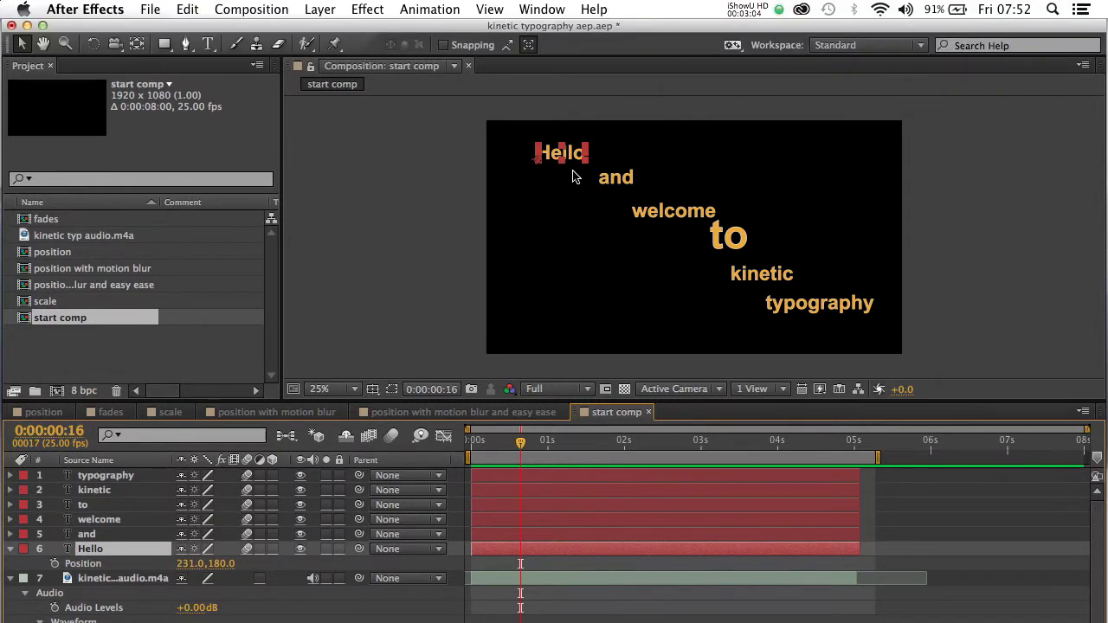
{"action": "left_click", "coordinate": [574, 159]}
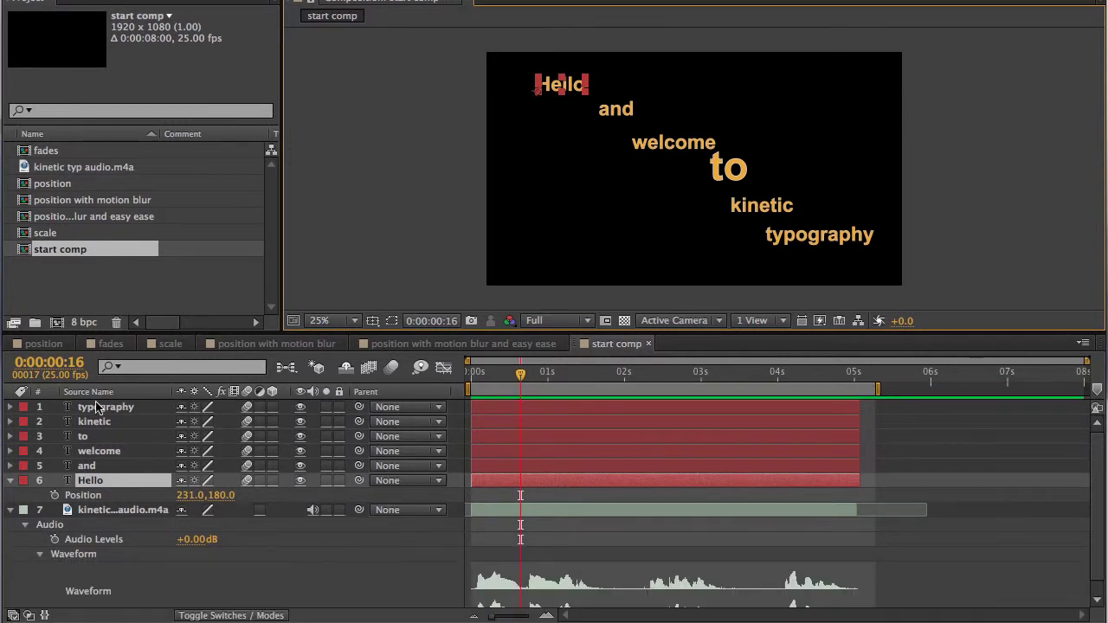
{"action": "left_click", "coordinate": [54, 495]}
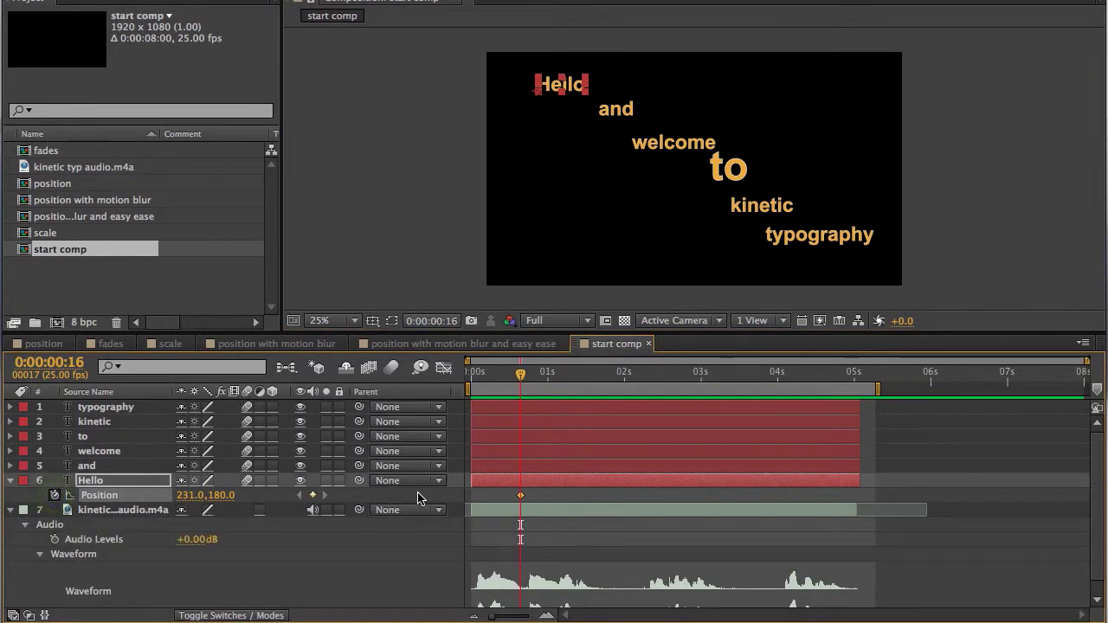
- Keyframe the Hello layer off the left side of the frame at 0:00:00:02 with Position -721, 180, and collapse its Position property
{"action": "left_click", "coordinate": [516, 377]}
{"action": "mouse_move", "coordinate": [516, 378]}
{"action": "left_mouse_down"}
{"action": "mouse_move", "coordinate": [475, 383]}
{"action": "mouse_move", "coordinate": [520, 395]}
{"action": "left_mouse_up"}
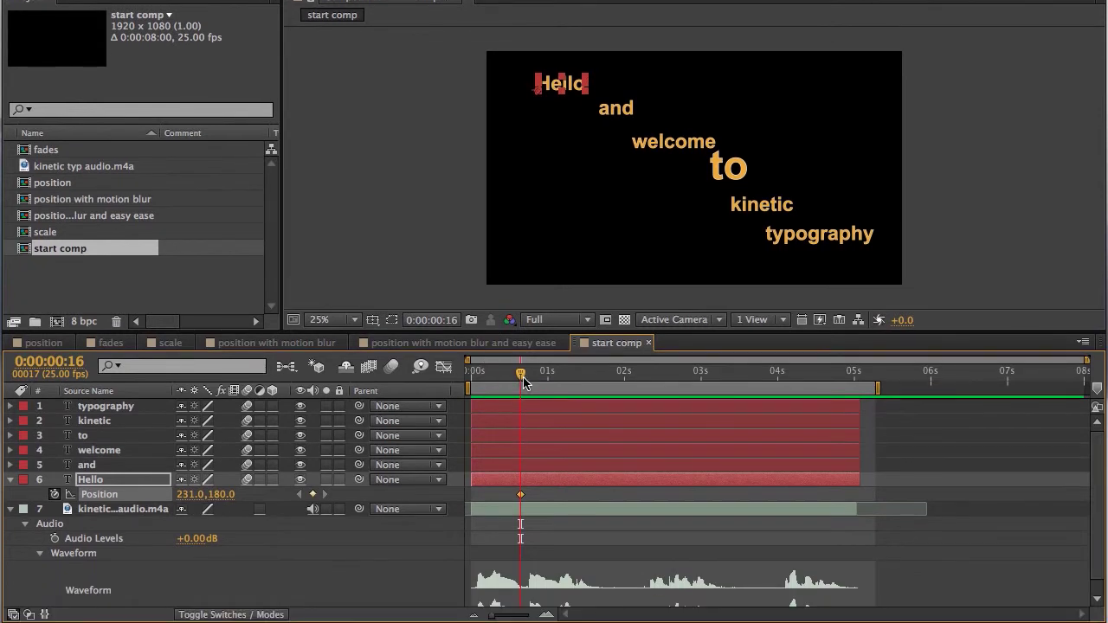
{"action": "left_click_drag", "start_coordinate": [520, 380], "coordinate": [477, 380]}
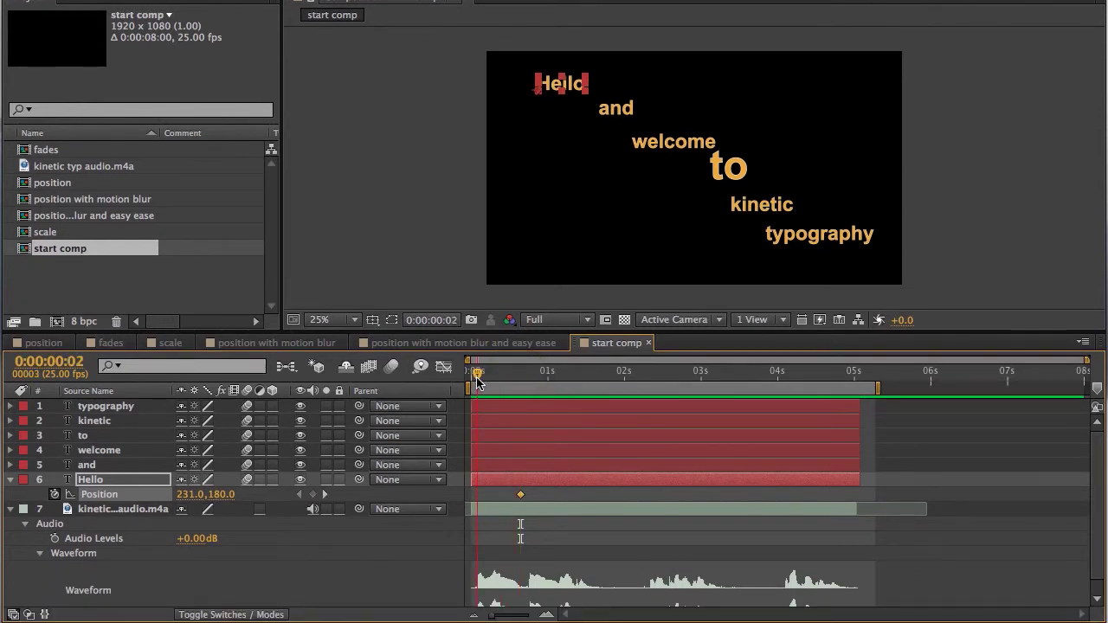
{"action": "key", "text": "super+z"}
{"action": "key", "text": "super+z"}
{"action": "left_click", "coordinate": [576, 160]}
{"action": "left_click_drag", "start_coordinate": [576, 158], "coordinate": [370, 156]}
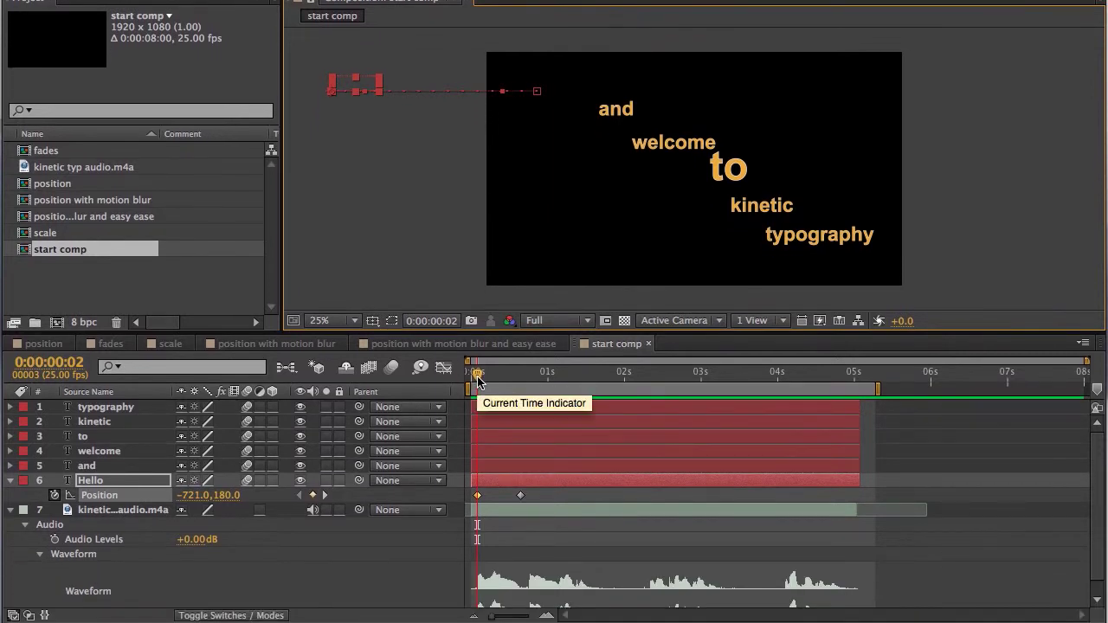
{"action": "mouse_move", "coordinate": [477, 378]}
{"action": "left_mouse_down"}
{"action": "mouse_move", "coordinate": [525, 382]}
{"action": "mouse_move", "coordinate": [465, 387]}
{"action": "mouse_move", "coordinate": [524, 389]}
{"action": "mouse_move", "coordinate": [487, 390]}
{"action": "left_mouse_up"}
{"action": "mouse_move", "coordinate": [470, 391]}
{"action": "left_mouse_down"}
{"action": "mouse_move", "coordinate": [524, 394]}
{"action": "mouse_move", "coordinate": [468, 392]}
{"action": "left_mouse_up"}
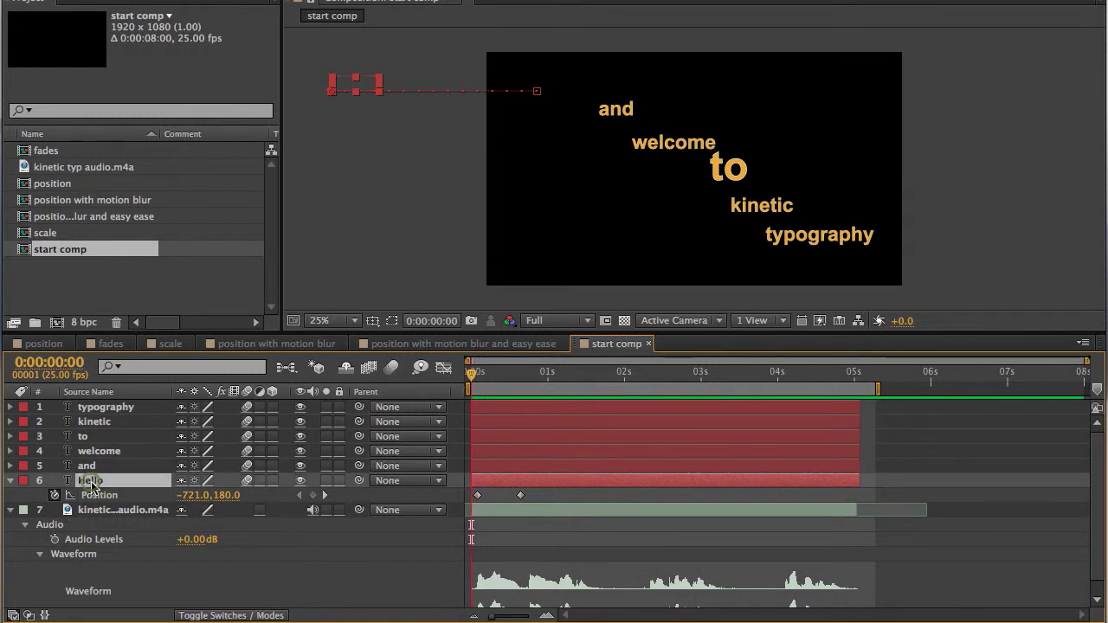
{"action": "key", "text": "p"}
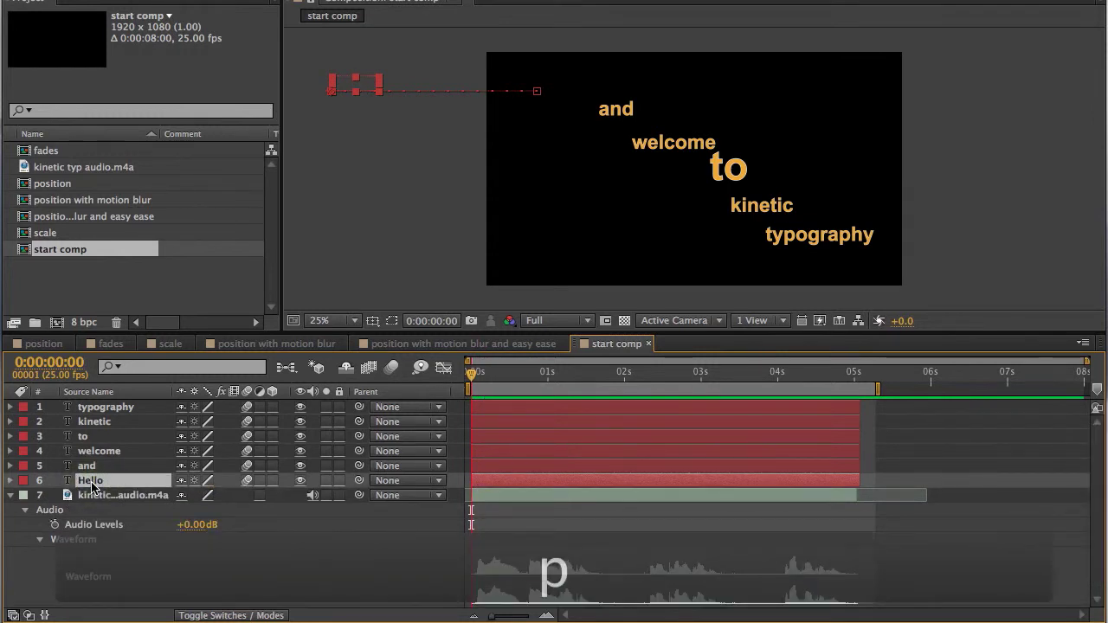
- Enlarge the timeline area and add a Position keyframe to the "and" layer at 0:00:01:03, holding it at its final place
{"action": "left_click", "coordinate": [87, 465]}
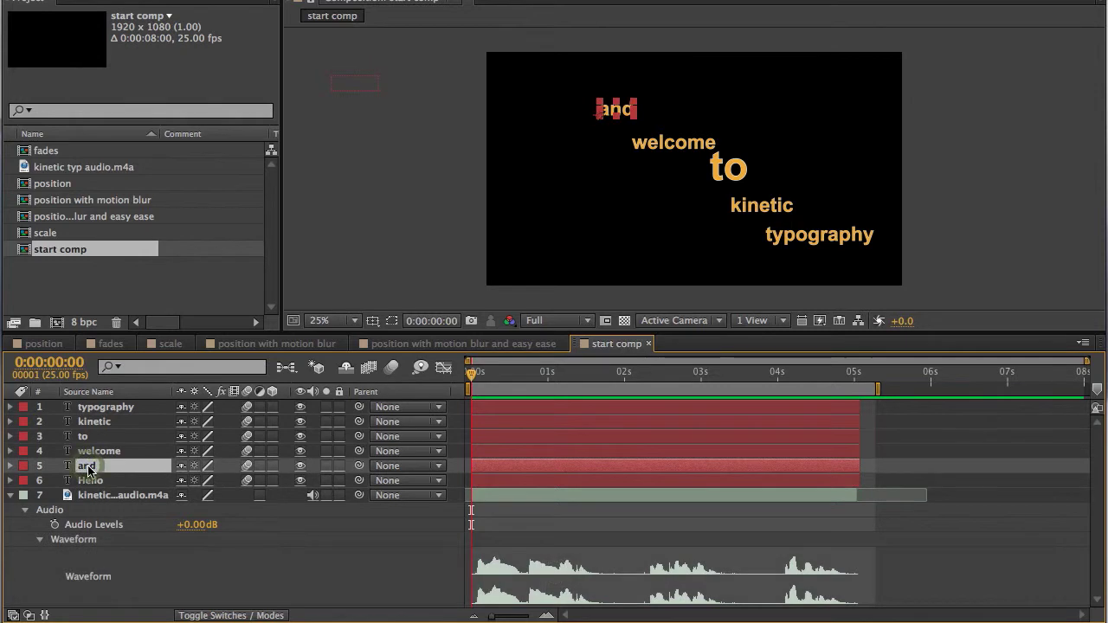
{"action": "key", "text": "p"}
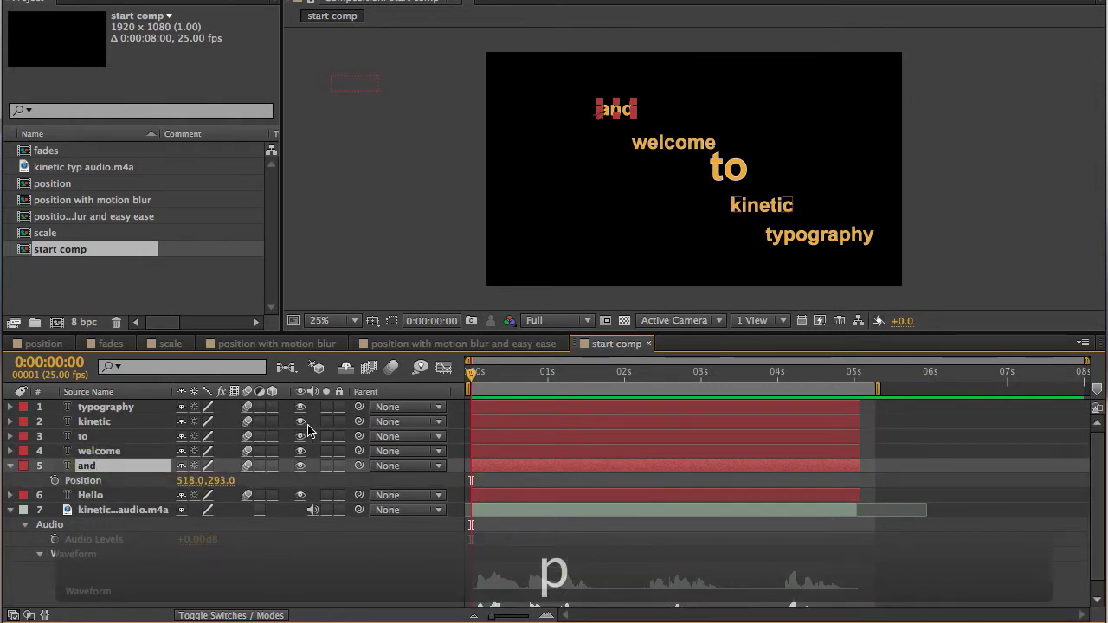
{"action": "left_click_drag", "start_coordinate": [408, 331], "coordinate": [407, 311]}
{"action": "left_click_drag", "start_coordinate": [472, 354], "coordinate": [527, 375]}
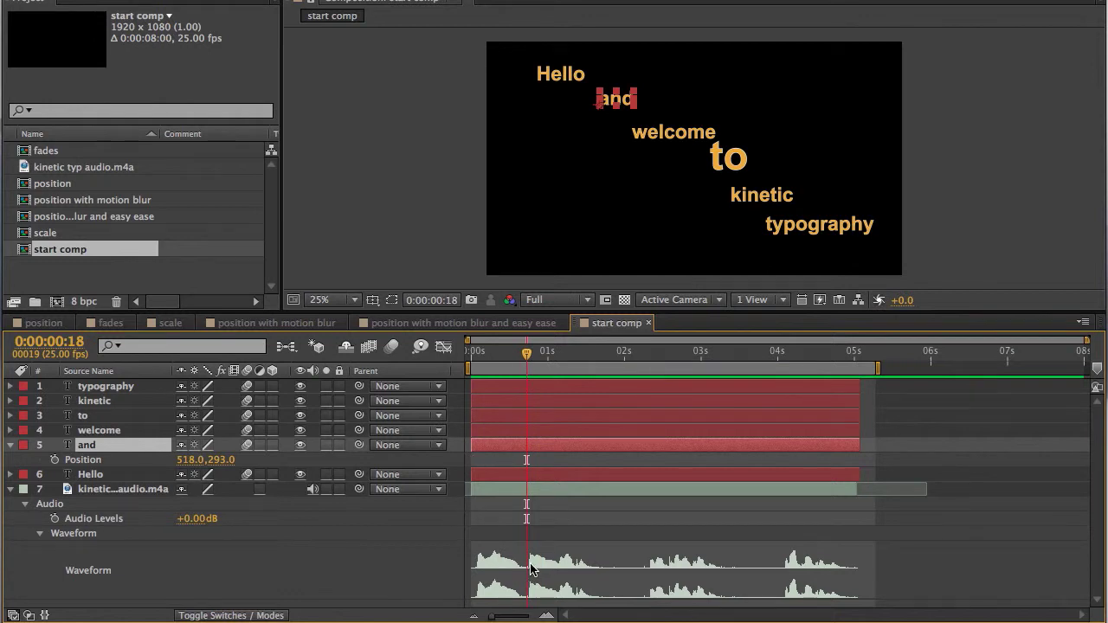
{"action": "left_click", "coordinate": [531, 568]}
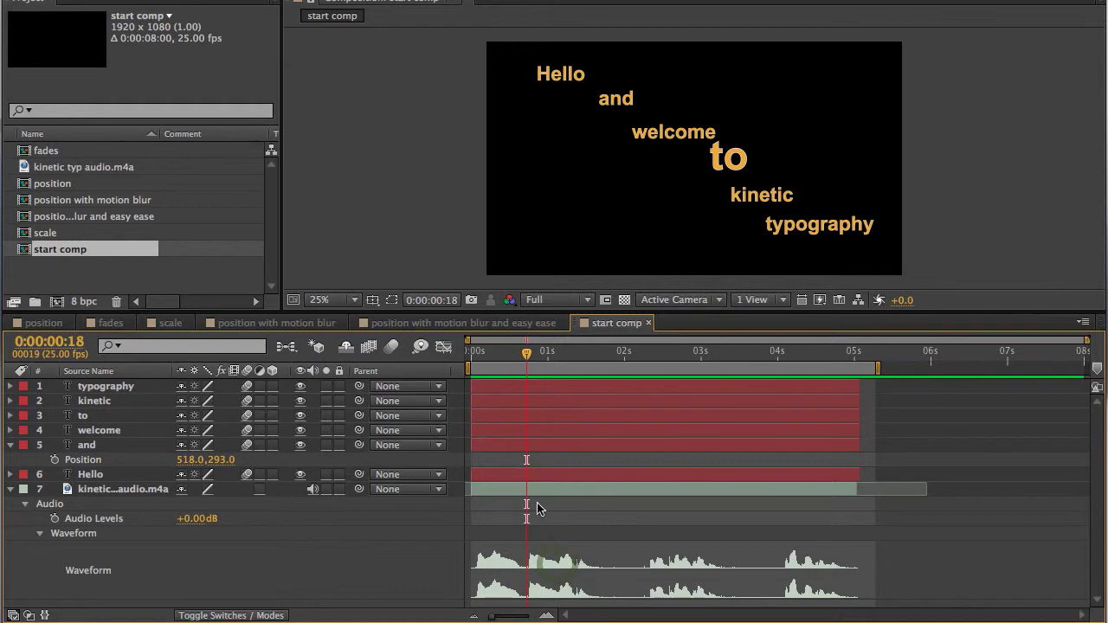
{"action": "left_click_drag", "start_coordinate": [529, 362], "coordinate": [558, 363]}
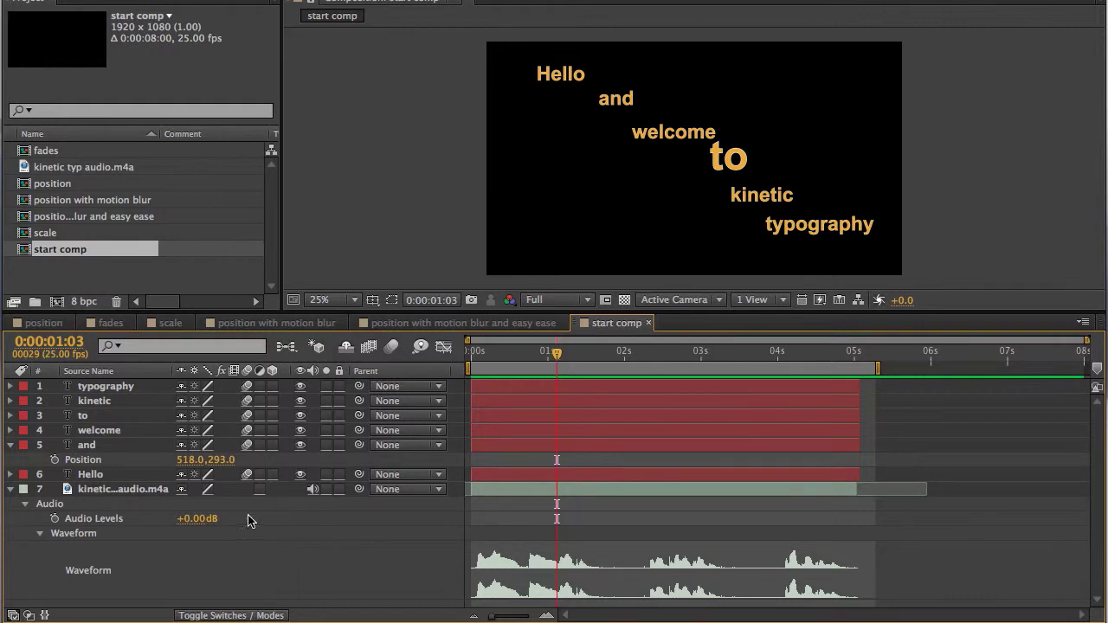
{"action": "left_click", "coordinate": [54, 459]}
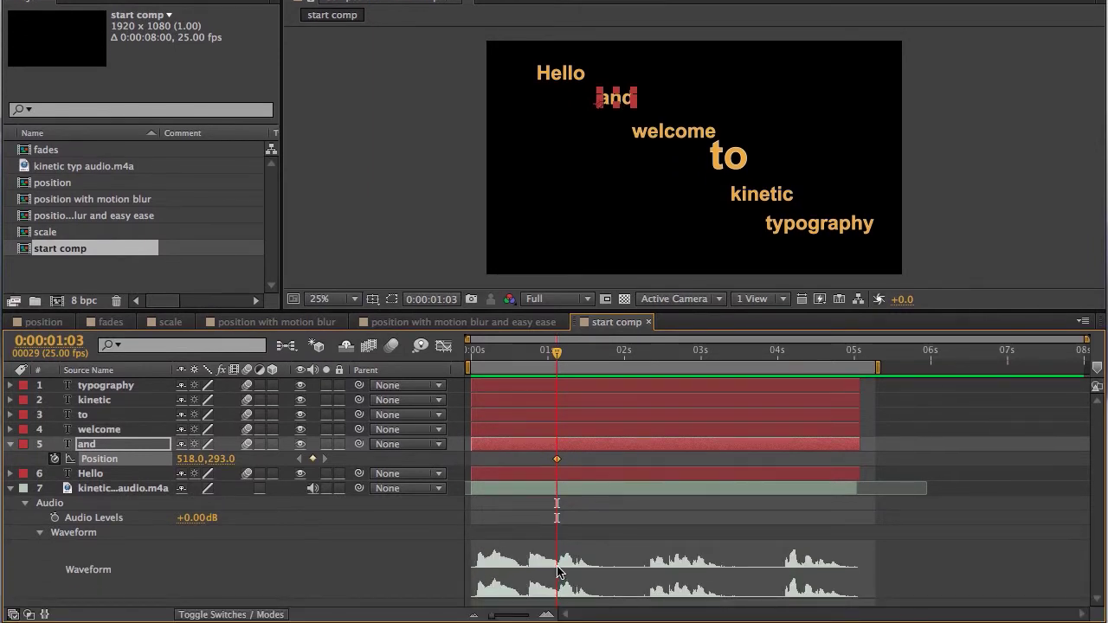
{"action": "left_click", "coordinate": [558, 572]}
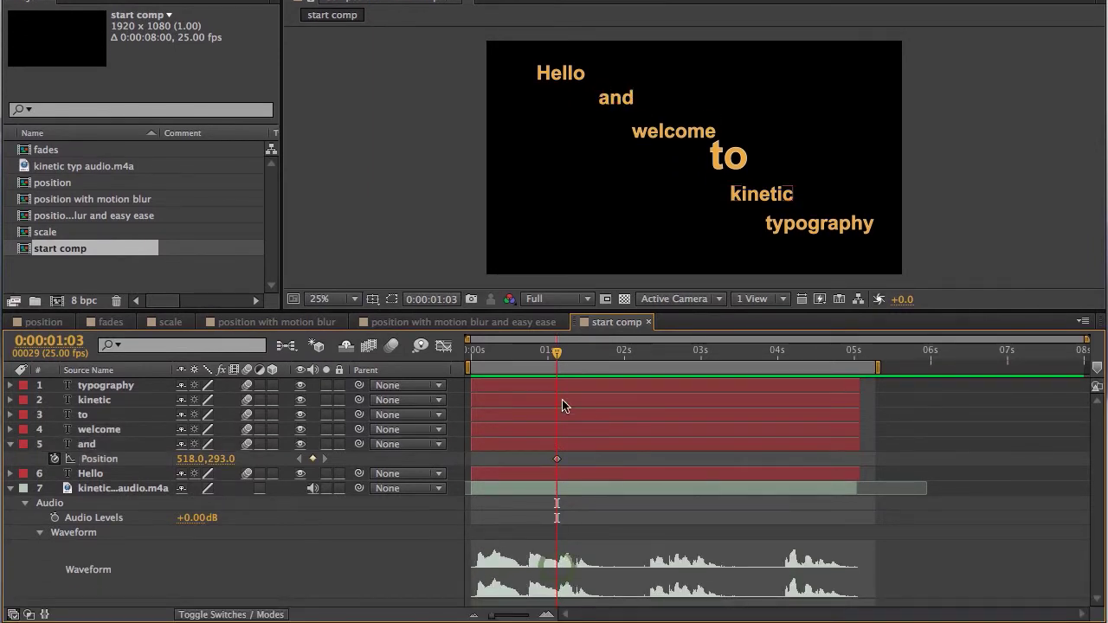
- Keyframe the "and" layer off the right side of the frame at 0:00:00:19, with Position 2530, 293
{"action": "left_click_drag", "start_coordinate": [556, 354], "coordinate": [528, 355]}
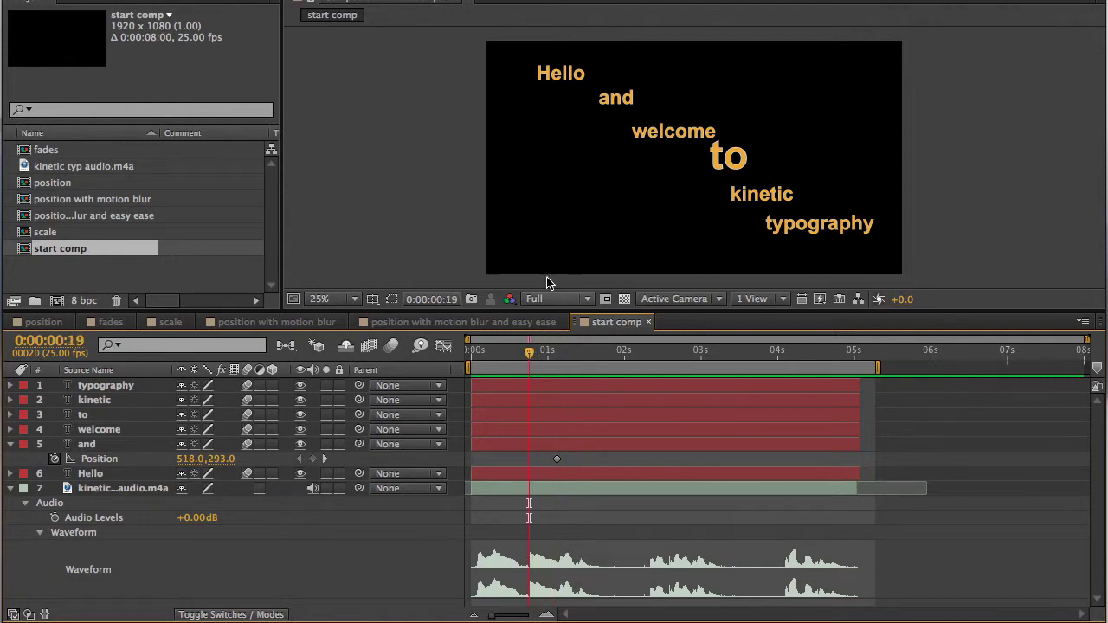
{"action": "left_click_drag", "start_coordinate": [627, 172], "coordinate": [1064, 203]}
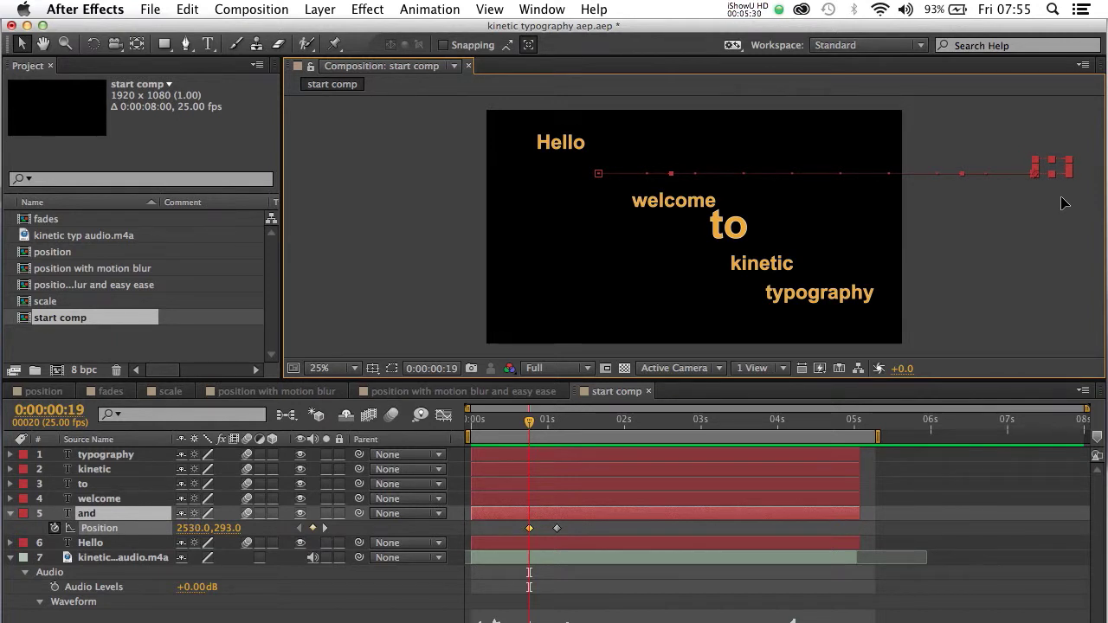
{"action": "key", "text": "Return"}
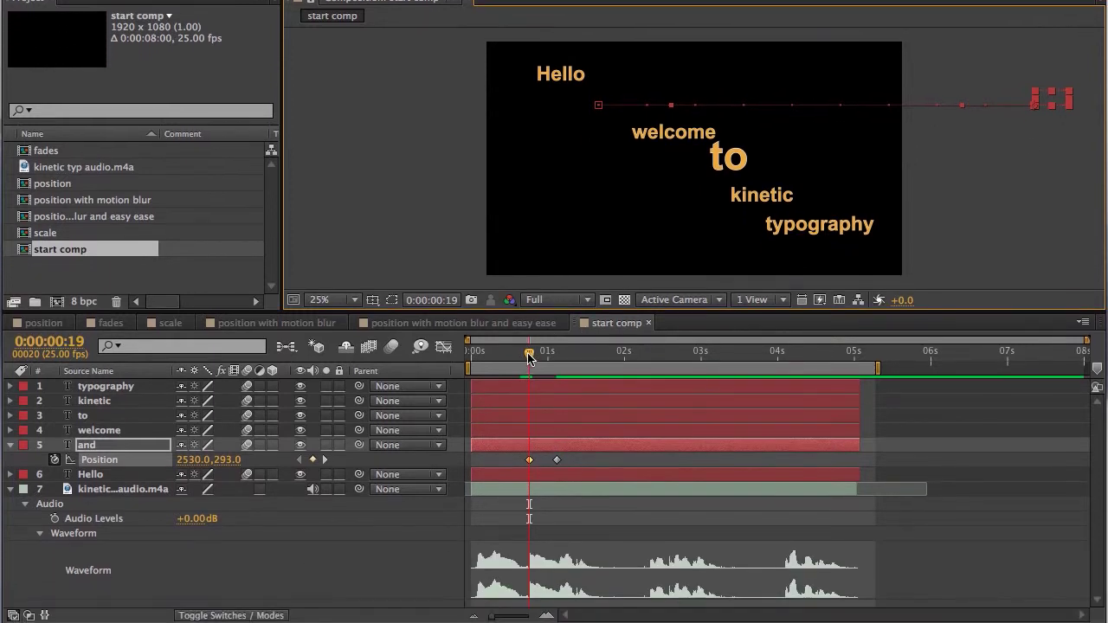
- Preview the composition from the start to check the entrances of "Hello" and "and" against the audio
{"action": "left_click_drag", "start_coordinate": [525, 420], "coordinate": [507, 427]}
{"action": "left_click_drag", "start_coordinate": [506, 357], "coordinate": [463, 374]}
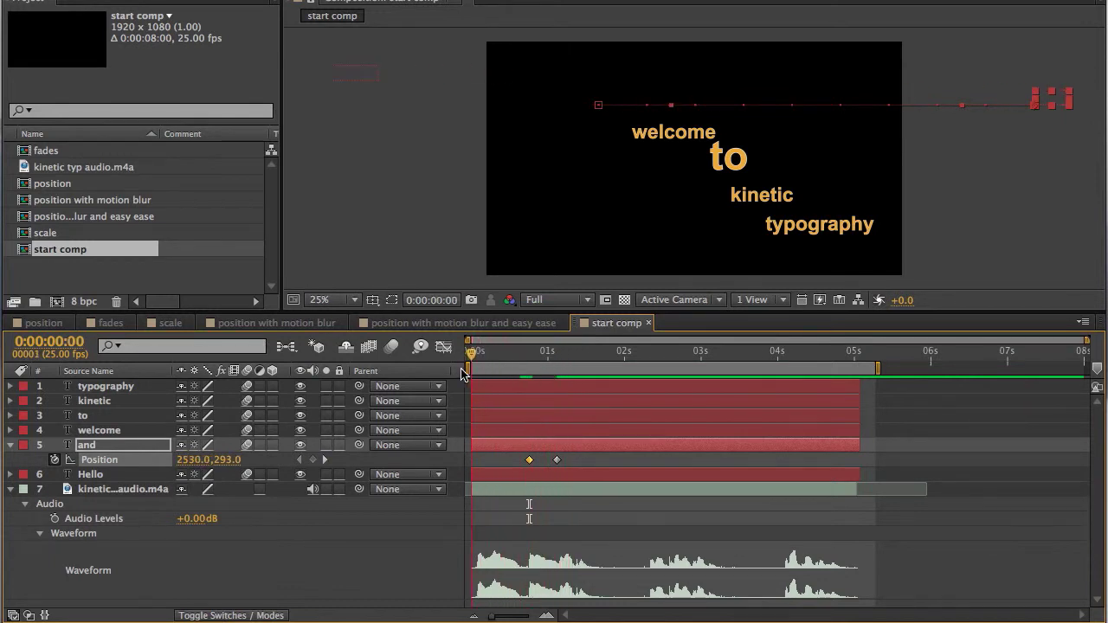
{"action": "key", "text": "ctrl+0"}
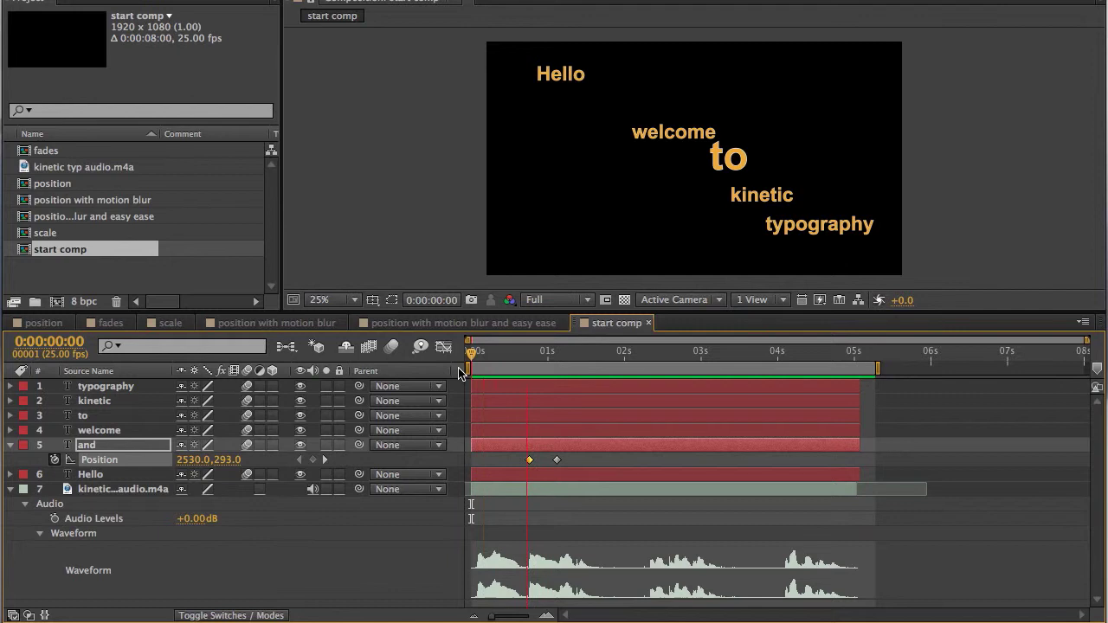
{"action": "key", "text": "space"}
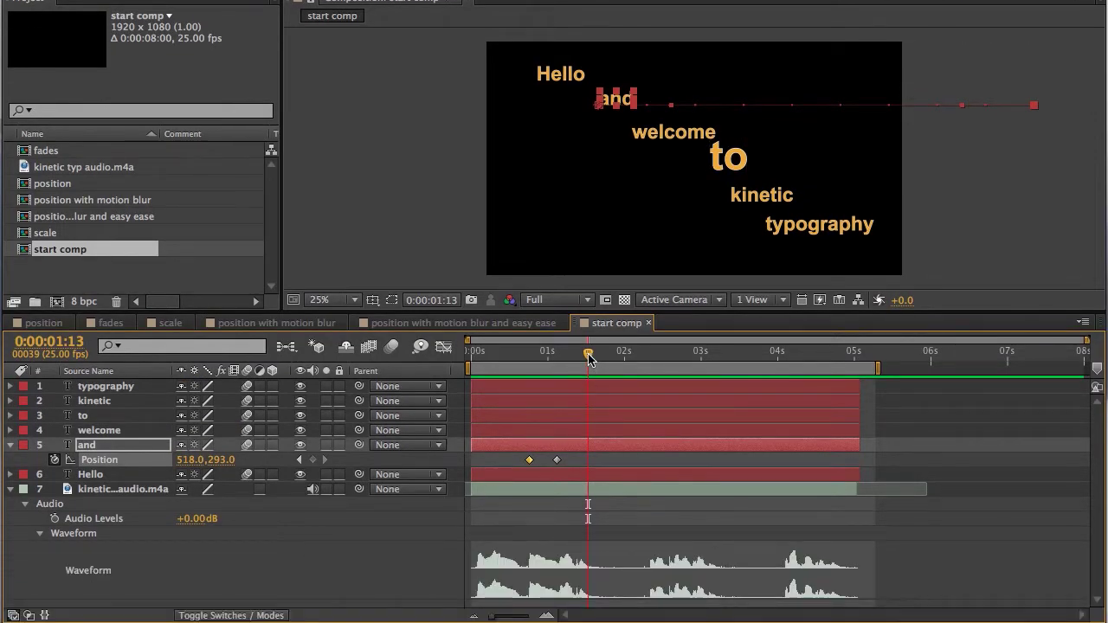
- Collapse the "and" layer's Position property and add a Position keyframe to the "welcome" layer at 0:00:01:17, holding it at its final place
{"action": "left_click_drag", "start_coordinate": [587, 356], "coordinate": [558, 360]}
{"action": "left_click", "coordinate": [560, 566]}
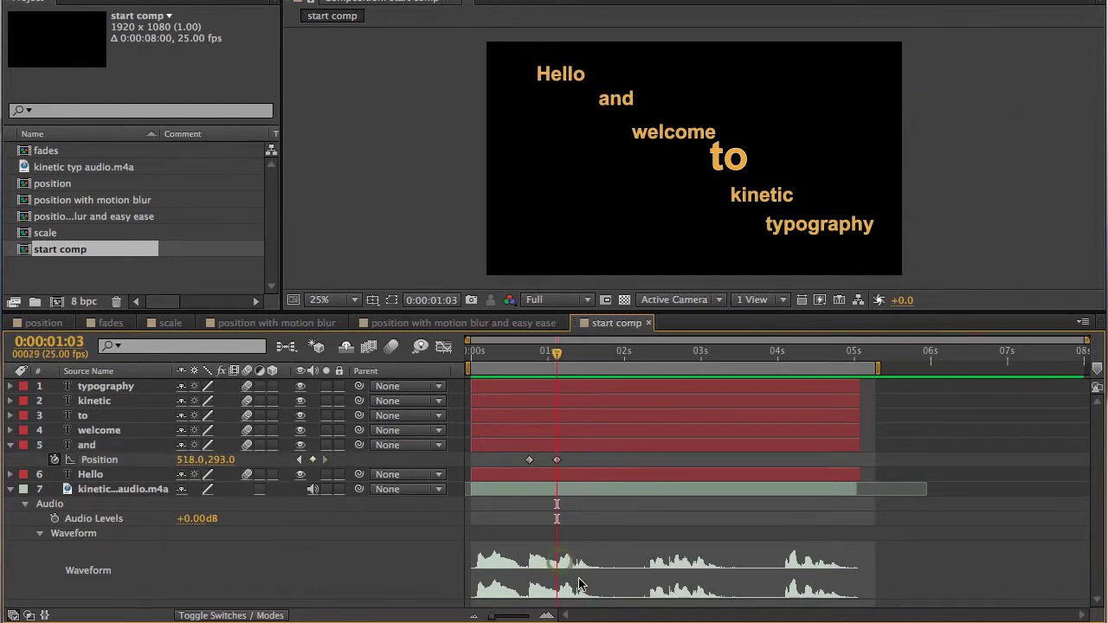
{"action": "left_click_drag", "start_coordinate": [557, 356], "coordinate": [601, 368]}
{"action": "left_click", "coordinate": [90, 447]}
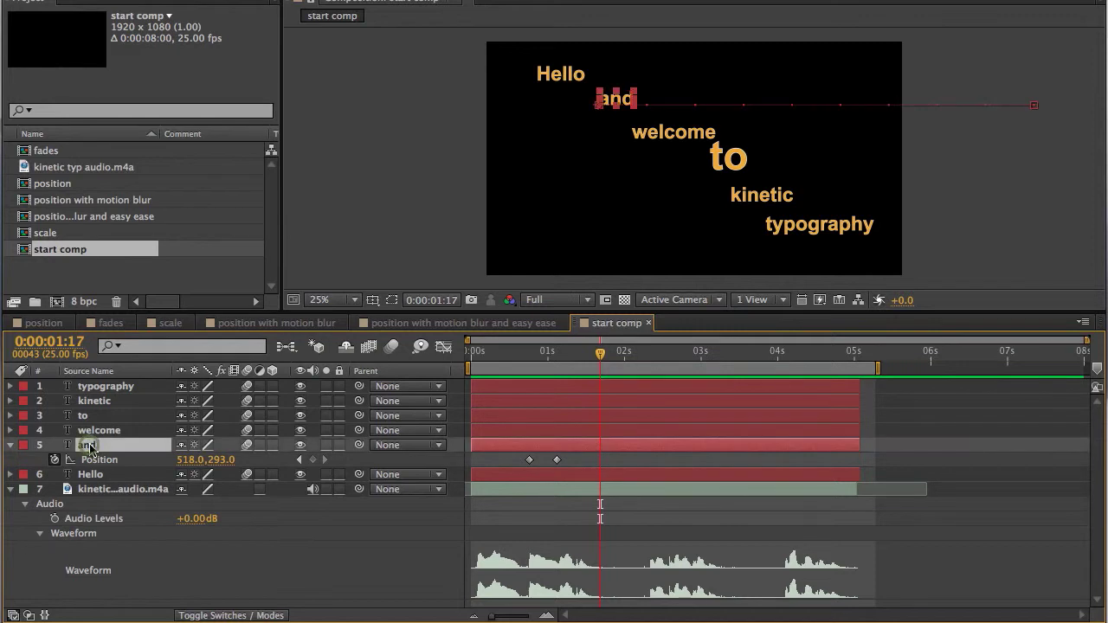
{"action": "key", "text": "p"}
{"action": "key", "text": "p"}
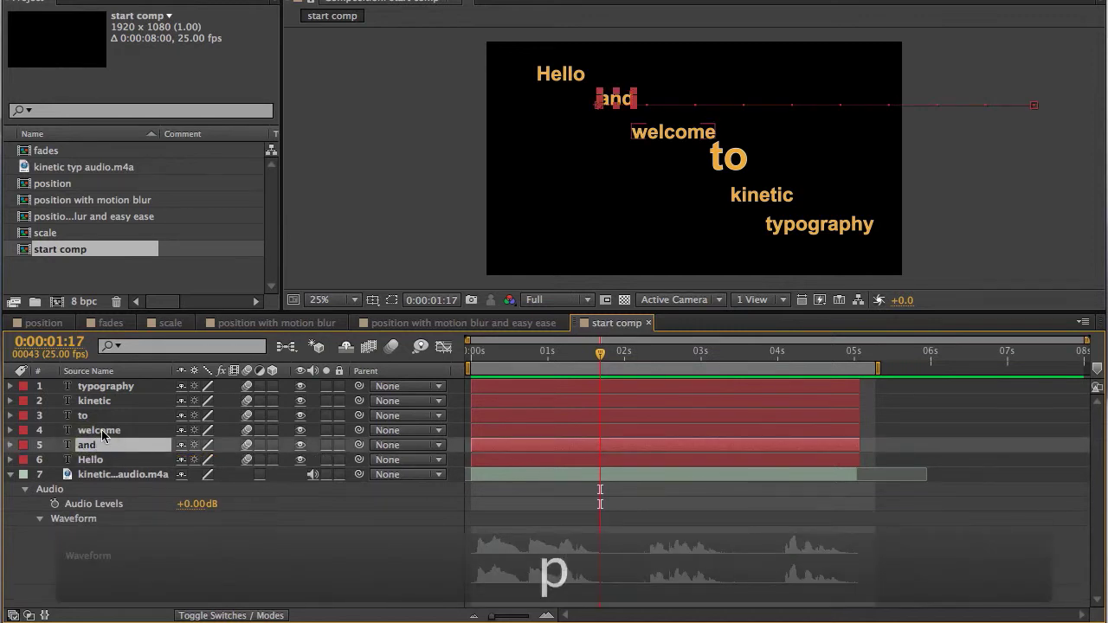
{"action": "left_click", "coordinate": [99, 431]}
{"action": "key", "text": "p"}
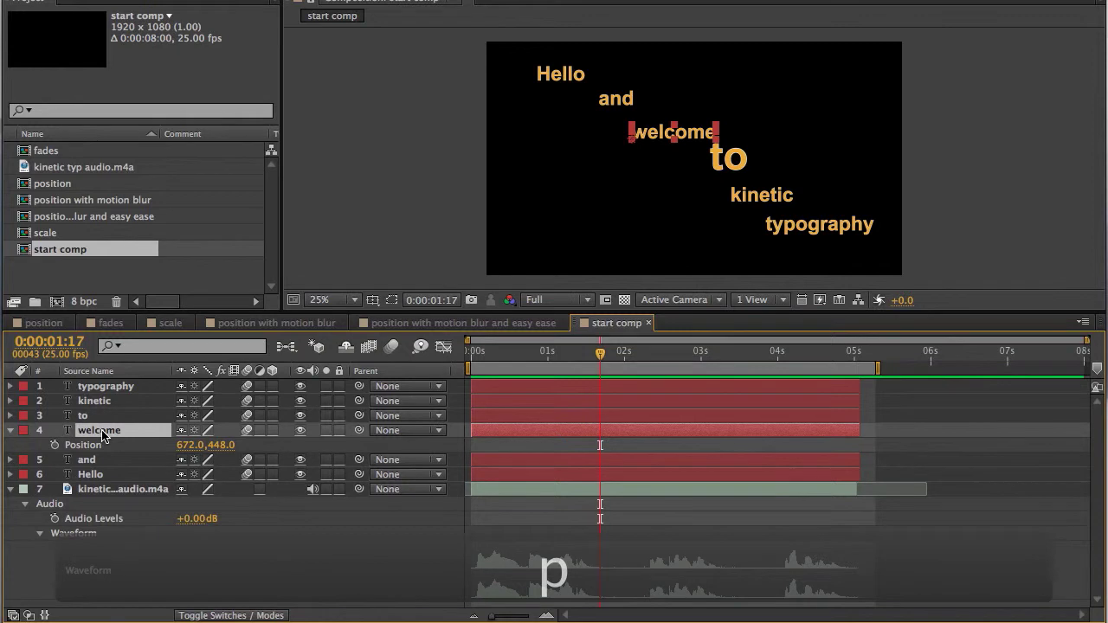
{"action": "left_click", "coordinate": [54, 445]}
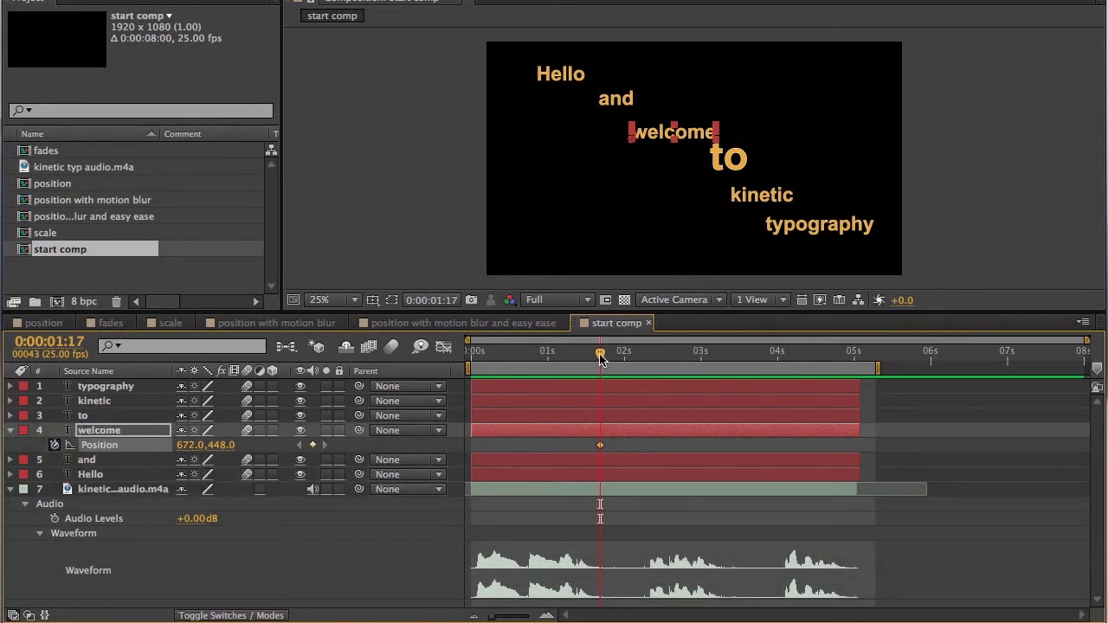
- Keyframe the "welcome" layer off the left side of the frame at 0:00:01:04, with Position -760, 448
{"action": "left_click_drag", "start_coordinate": [602, 361], "coordinate": [558, 354]}
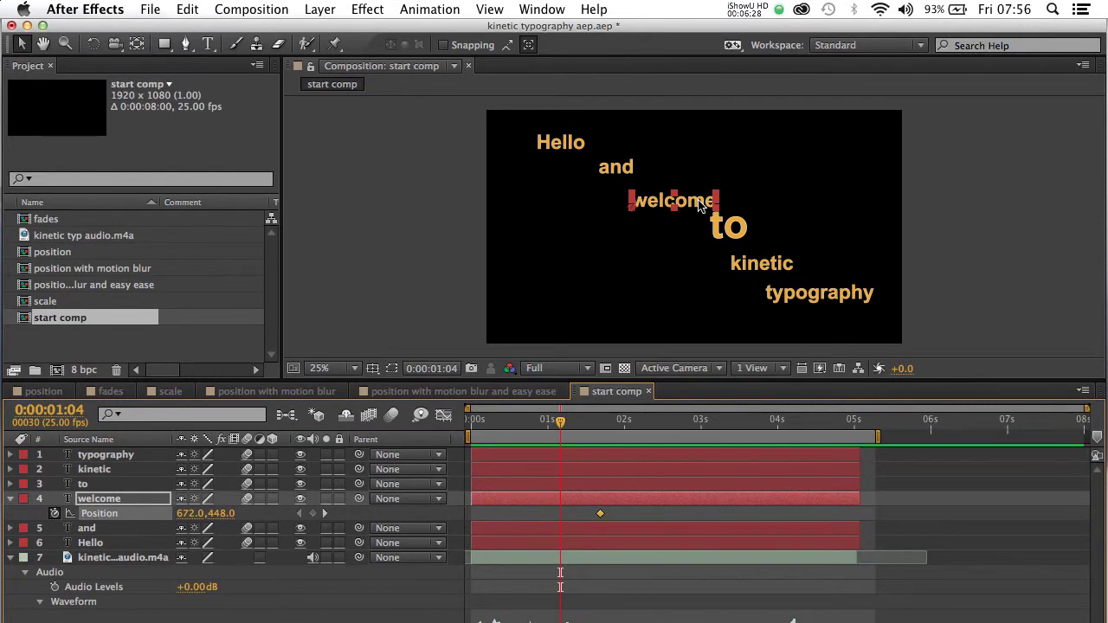
{"action": "left_click", "coordinate": [699, 205]}
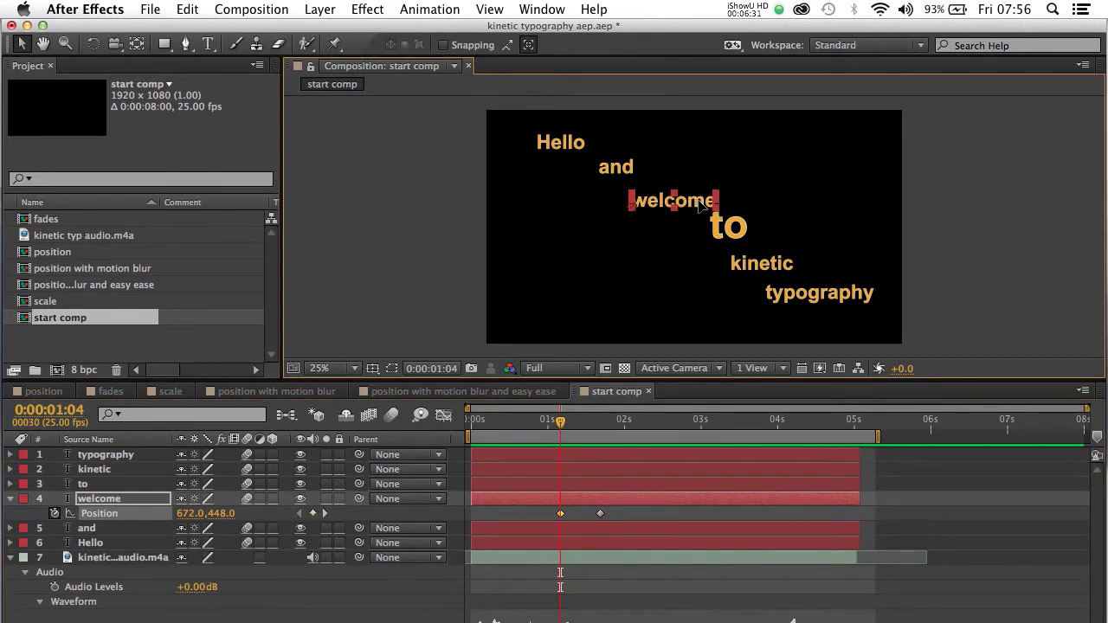
{"action": "left_click_drag", "start_coordinate": [700, 205], "coordinate": [390, 215]}
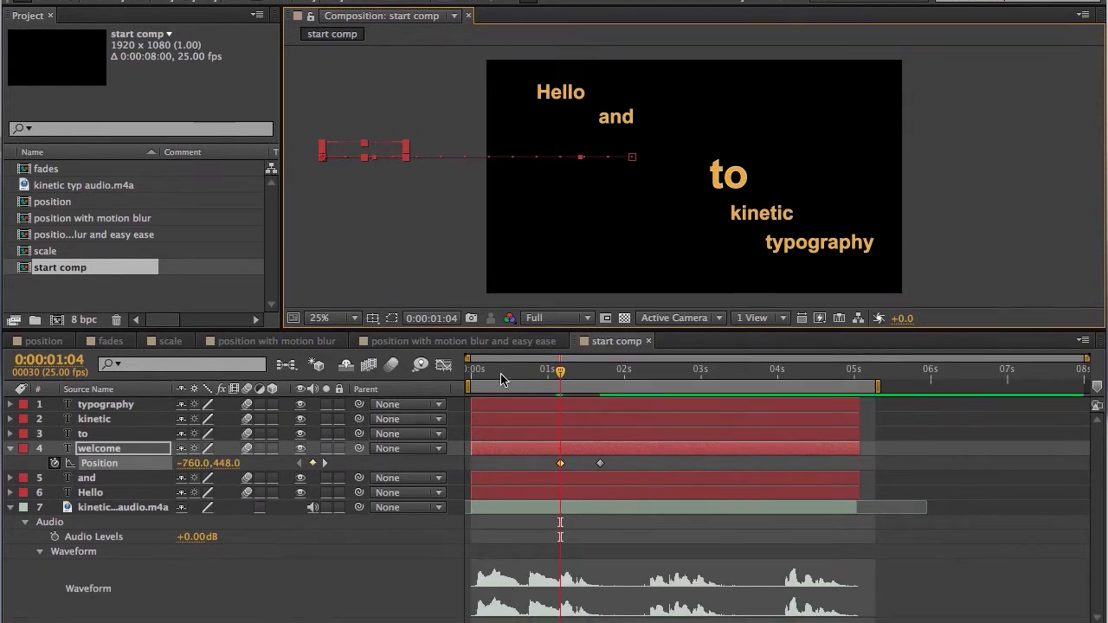
- Shorten the work area to end at about 2 seconds and preview the entrances of "Hello", "and" and "welcome" against the audio
{"action": "left_click", "coordinate": [502, 428]}
{"action": "left_click_drag", "start_coordinate": [501, 359], "coordinate": [603, 372]}
{"action": "left_click_drag", "start_coordinate": [879, 367], "coordinate": [624, 369]}
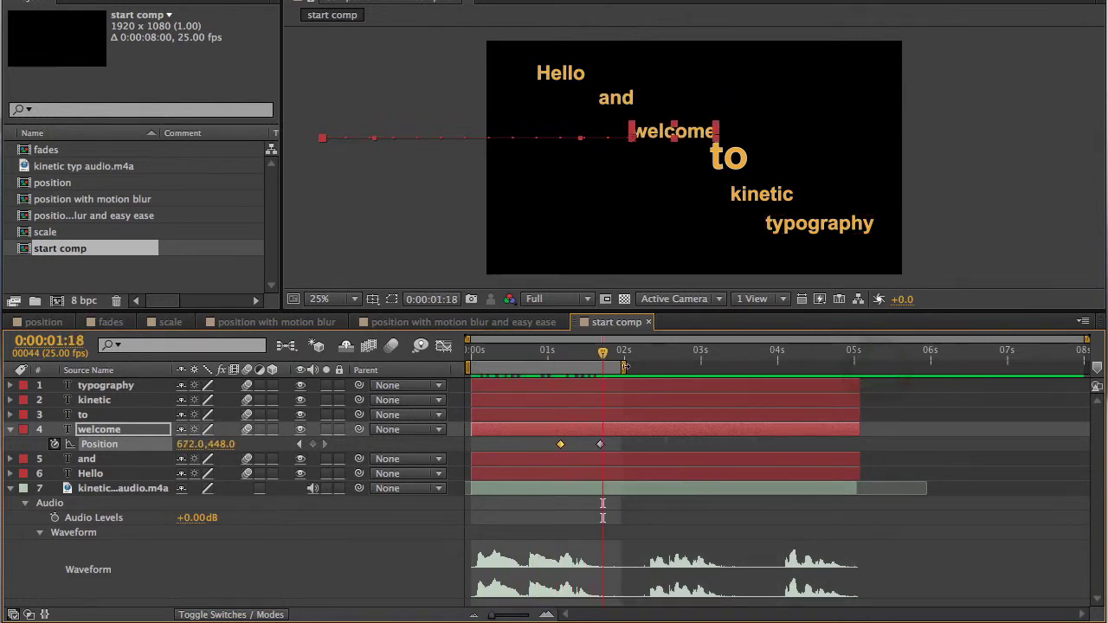
{"action": "key", "text": "ctrl+0"}
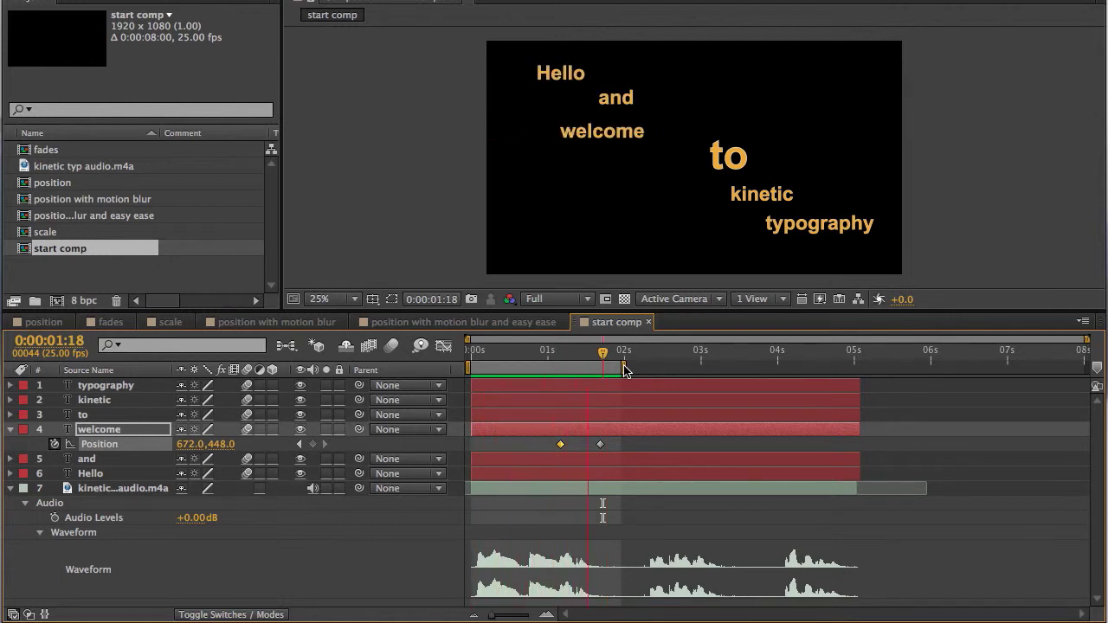
{"action": "left_click", "coordinate": [623, 366]}
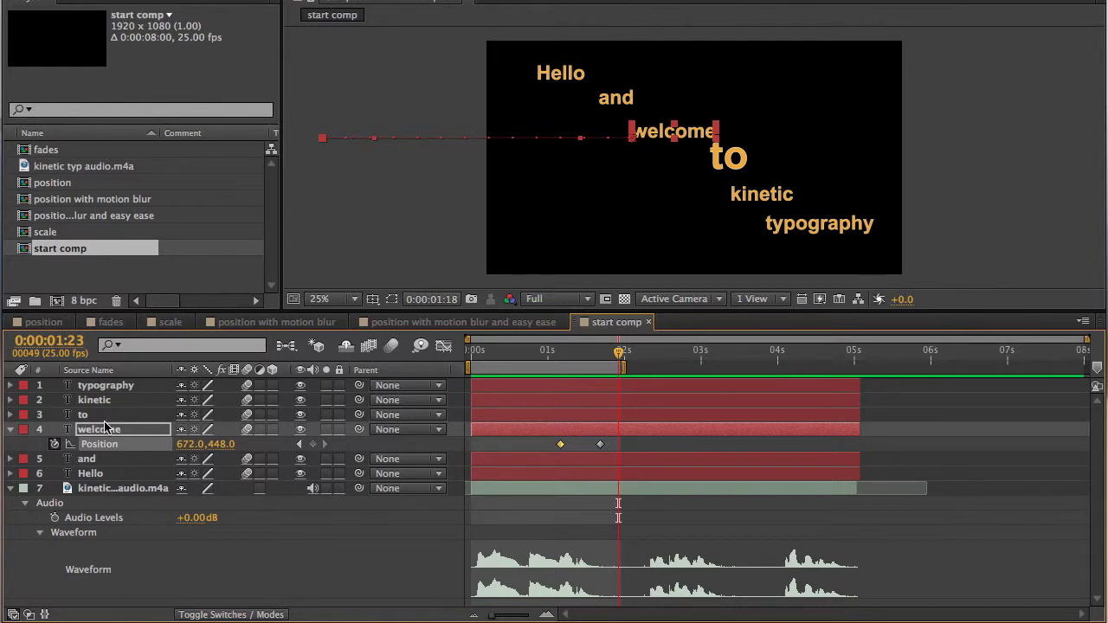
- Preview the full animation through "typography" to check every word's entrance against the audio, and return the time to 0:00:05:00
{"action": "left_click", "coordinate": [845, 351]}
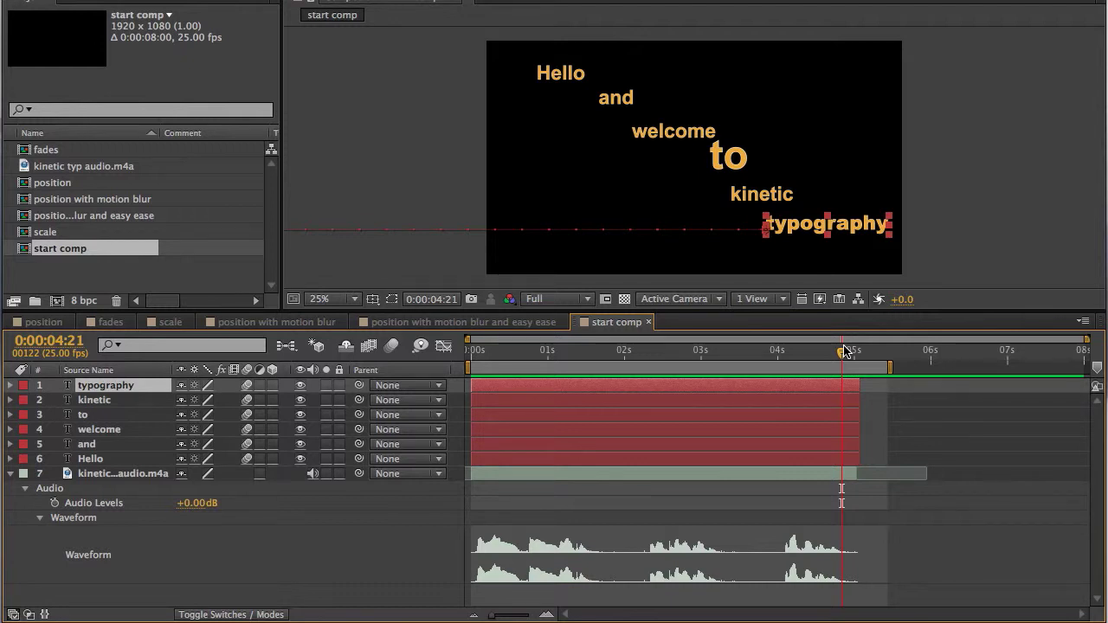
{"action": "key", "text": "ctrl+0"}
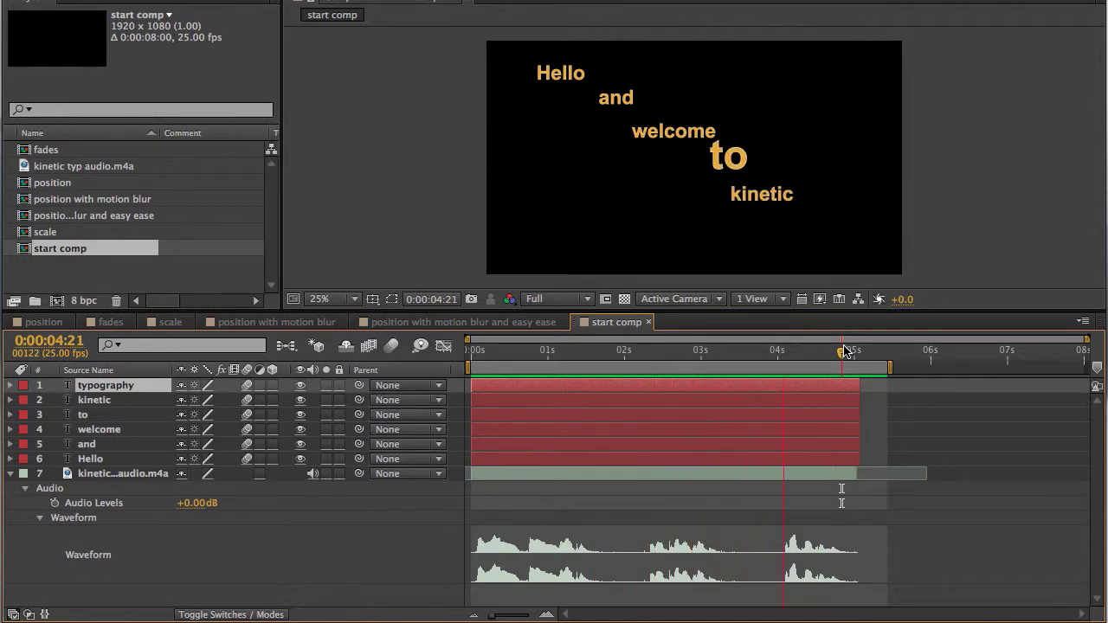
{"action": "key", "text": "space"}
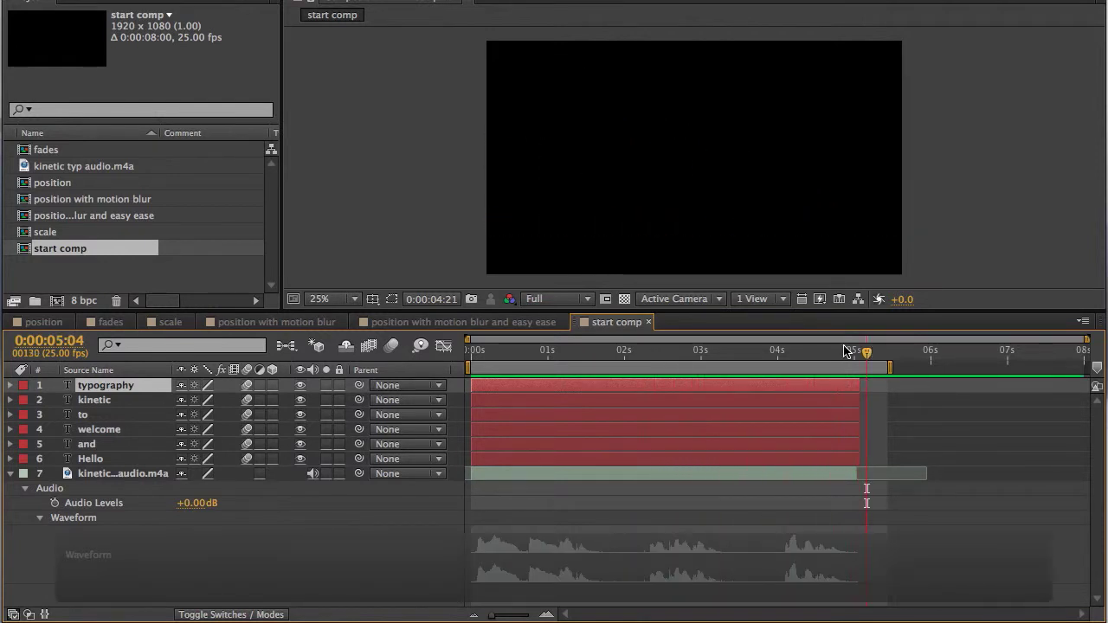
{"action": "left_click_drag", "start_coordinate": [866, 353], "coordinate": [854, 357]}
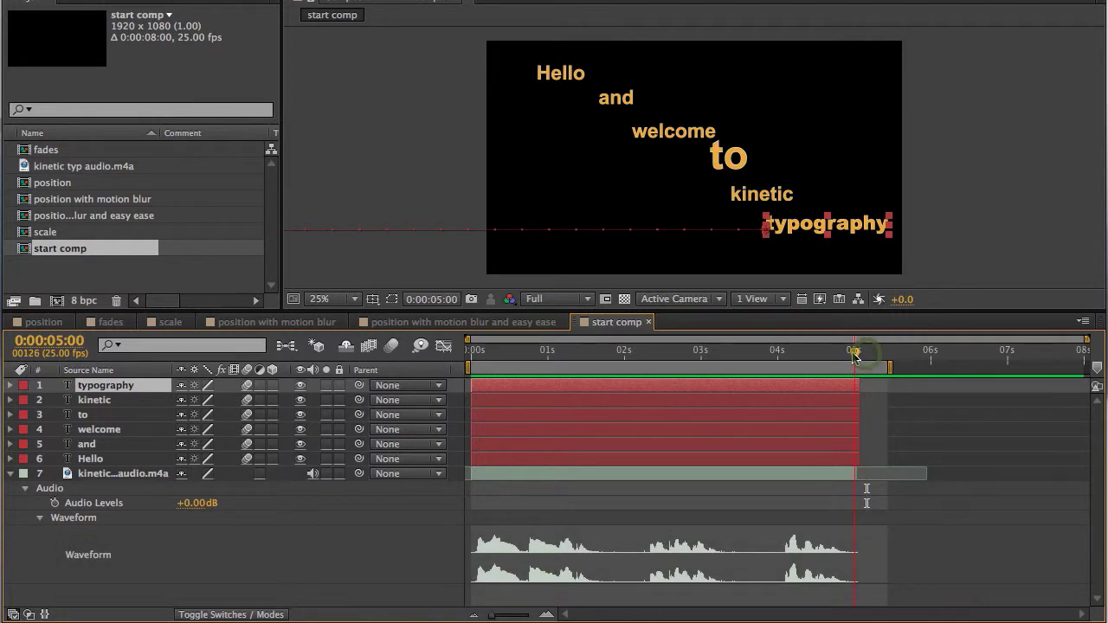